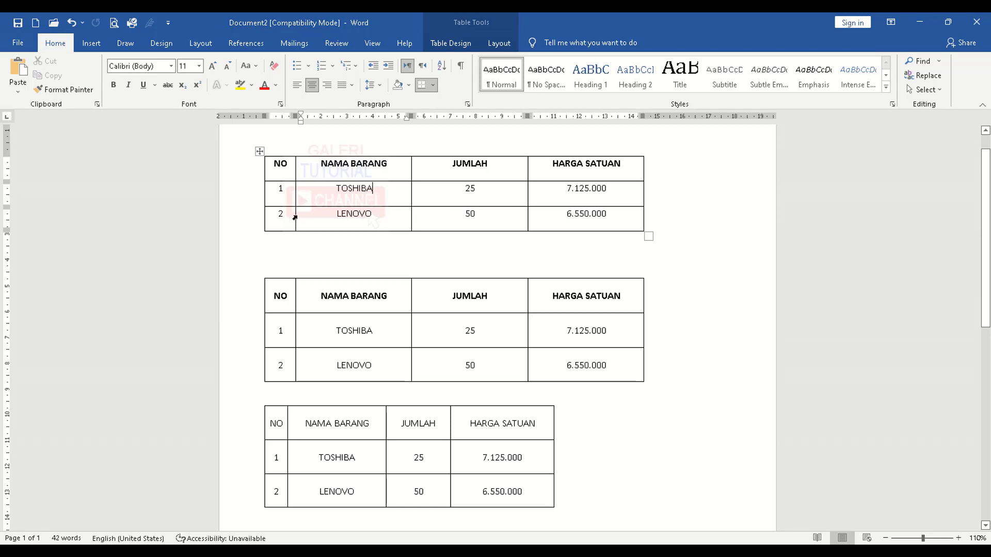
Step: Compare the text position within the cells of the three item tables, especially the first table's header row
{"action": "scroll", "coordinate": [490, 211], "scroll_direction": "down", "scroll_amount": 4}
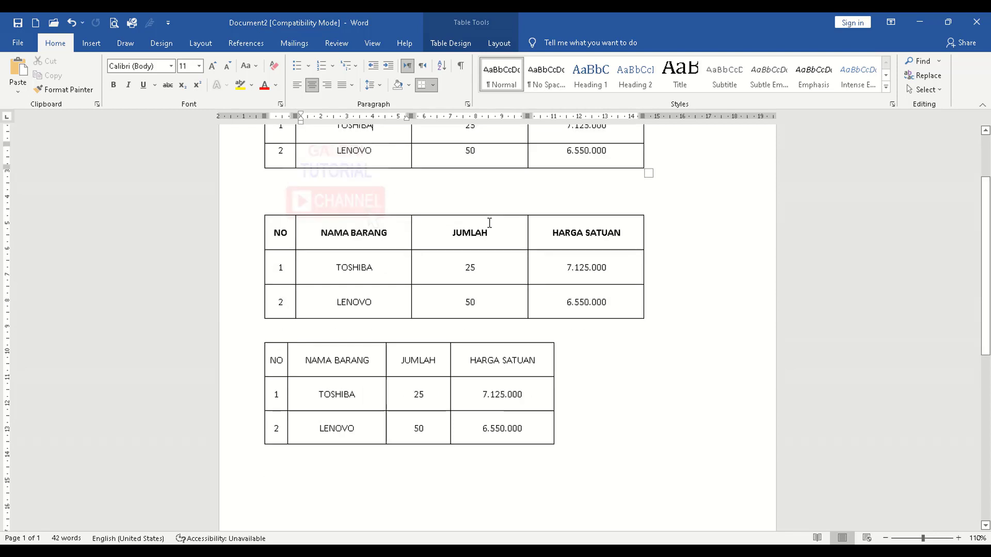
{"action": "scroll", "coordinate": [489, 229], "scroll_direction": "up", "scroll_amount": 3}
{"action": "scroll", "coordinate": [398, 235], "scroll_direction": "up", "scroll_amount": 2}
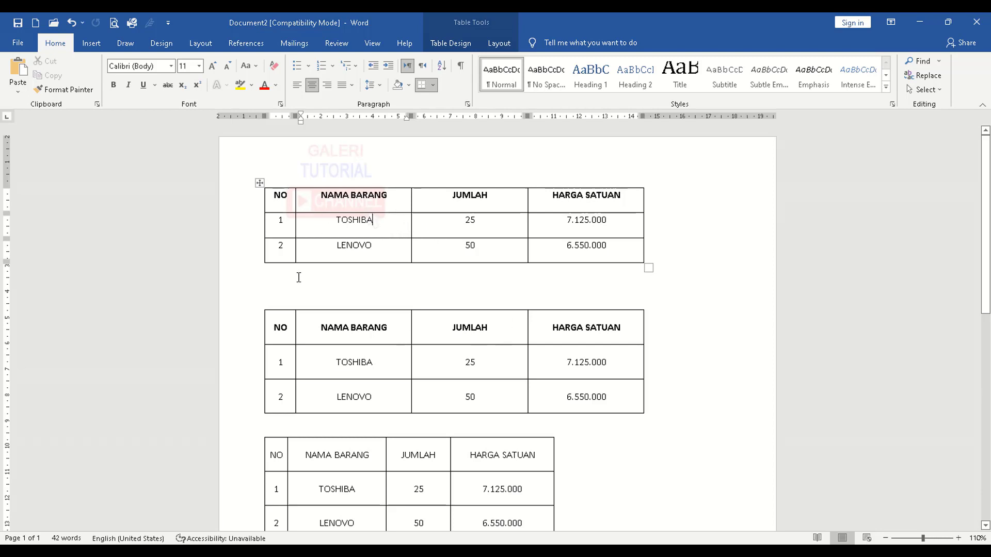
{"action": "left_click", "coordinate": [314, 204]}
{"action": "scroll", "coordinate": [371, 384], "scroll_direction": "down", "scroll_amount": 5}
{"action": "scroll", "coordinate": [371, 386], "scroll_direction": "up", "scroll_amount": 4}
{"action": "scroll", "coordinate": [373, 385], "scroll_direction": "up", "scroll_amount": 1}
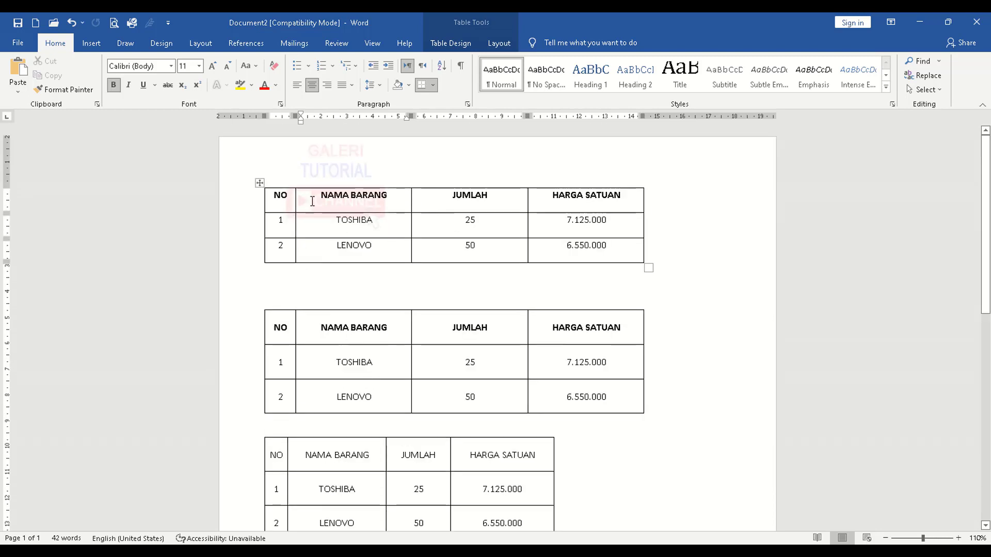
{"action": "scroll", "coordinate": [409, 219], "scroll_direction": "down", "scroll_amount": 1}
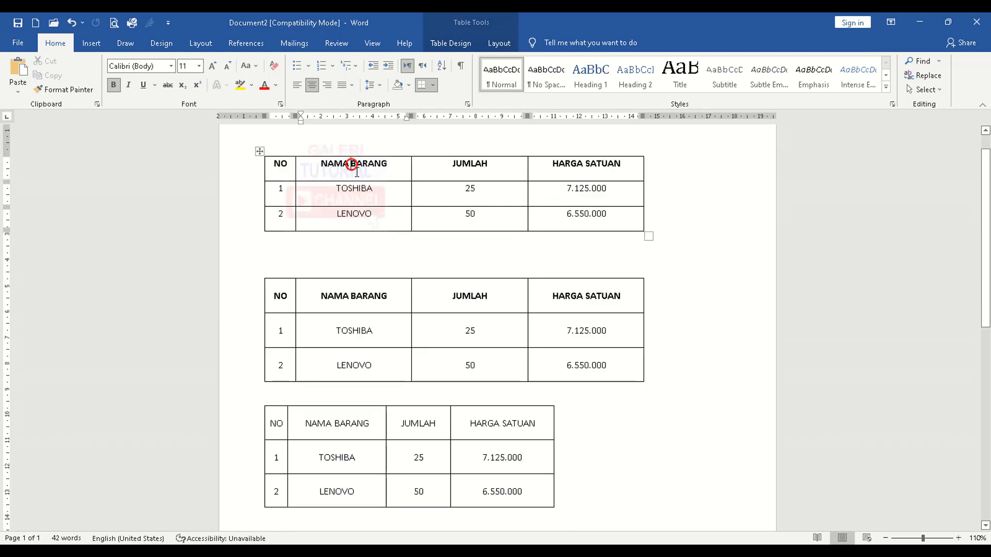
{"action": "left_click", "coordinate": [474, 165]}
{"action": "left_click", "coordinate": [557, 165]}
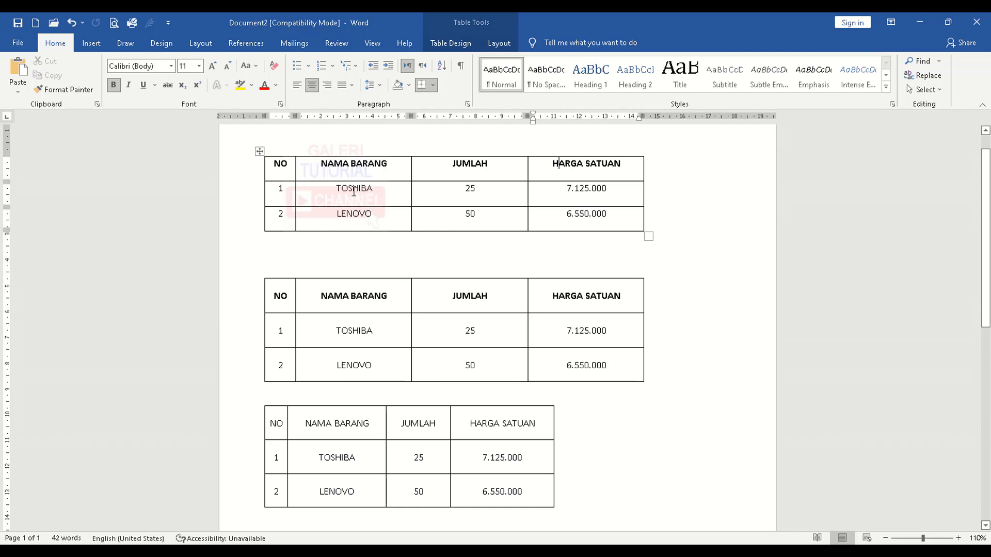
Step: Try center and bottom-center cell alignment on the NAMA BARANG header of the first table
{"action": "left_click", "coordinate": [310, 174]}
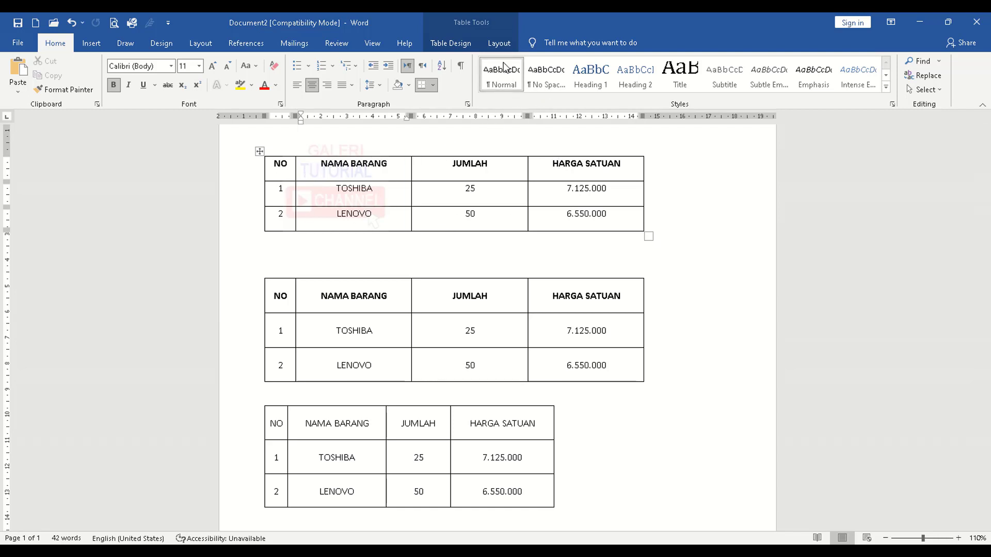
{"action": "left_click", "coordinate": [501, 45]}
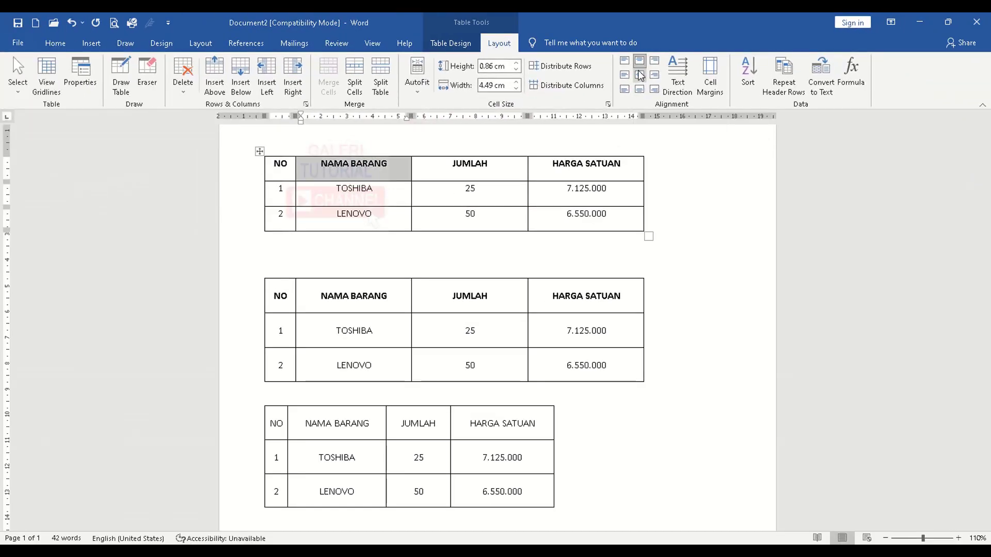
{"action": "left_click", "coordinate": [638, 75]}
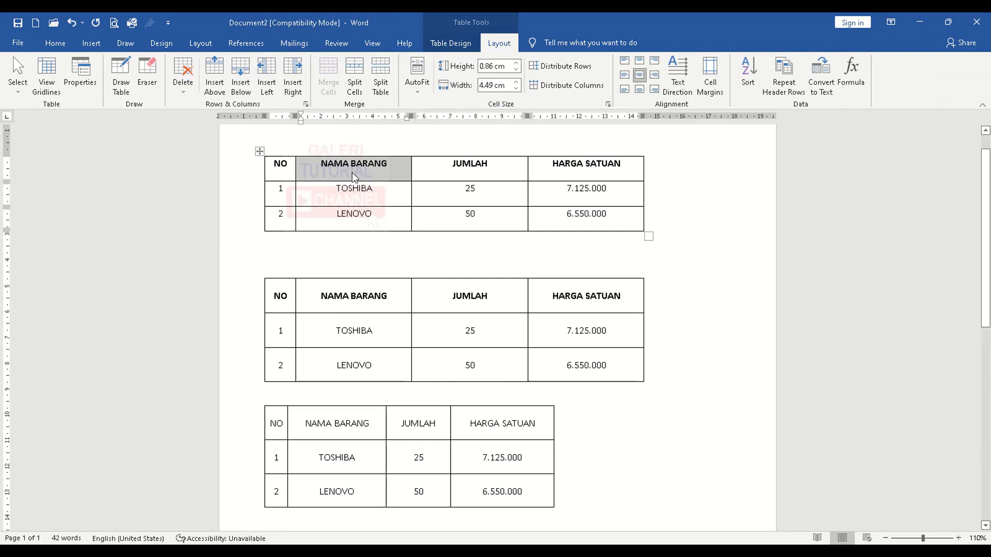
{"action": "left_click", "coordinate": [640, 90]}
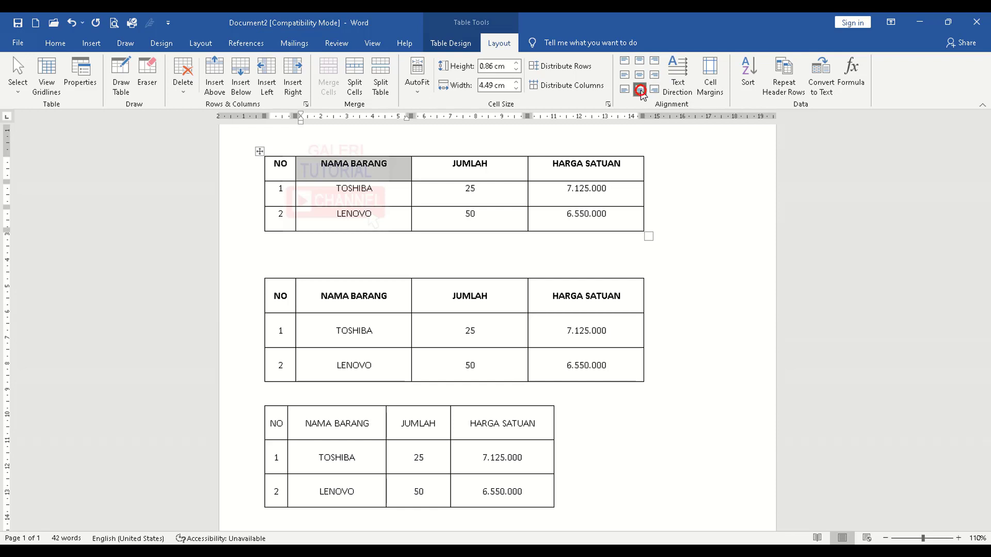
{"action": "left_click", "coordinate": [454, 170]}
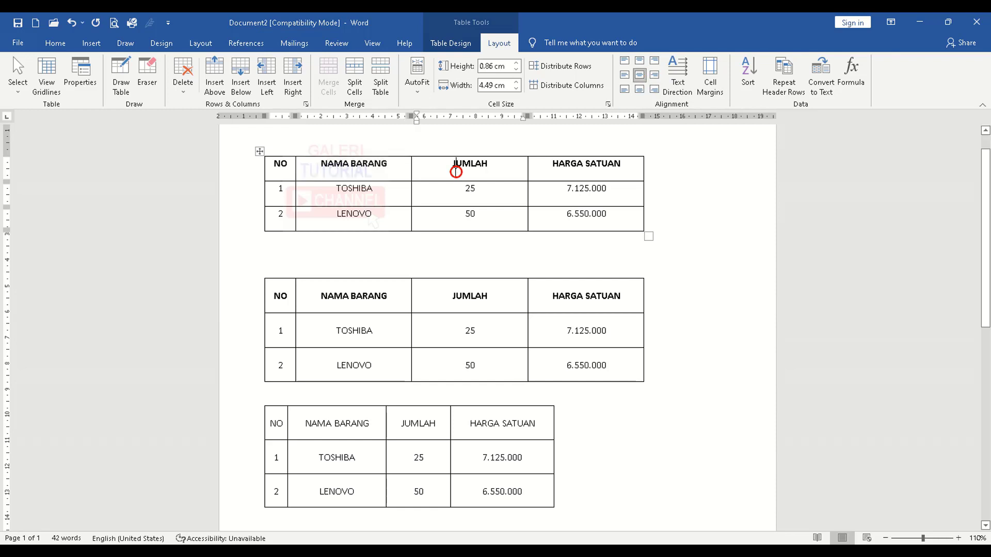
{"action": "left_click", "coordinate": [330, 174]}
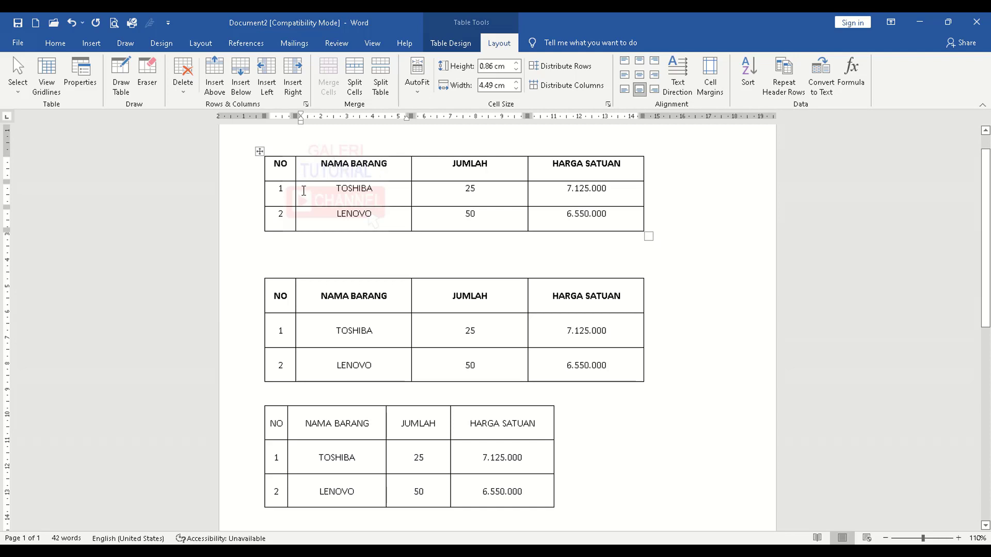
Step: Try line spacings of 1.0 and 1.15 on the whole first table, and undo the spacing changes
{"action": "left_click", "coordinate": [259, 151]}
{"action": "left_click", "coordinate": [371, 177]}
{"action": "left_click", "coordinate": [260, 152]}
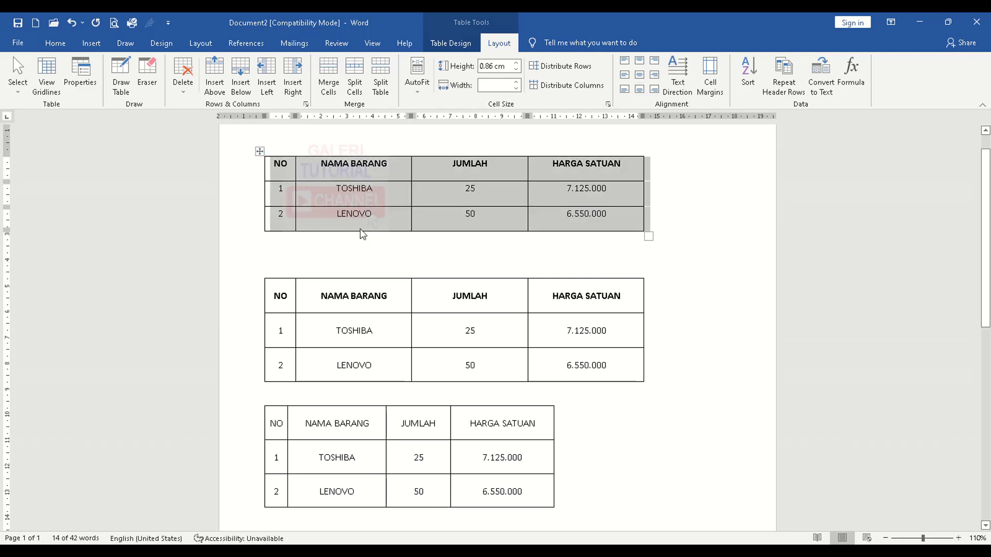
{"action": "left_click", "coordinate": [55, 42]}
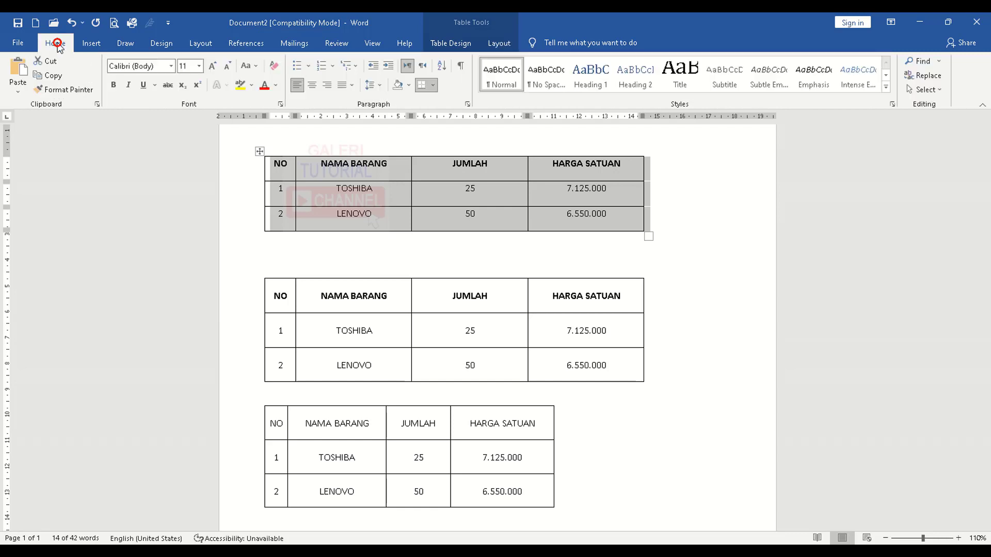
{"action": "left_click", "coordinate": [379, 85]}
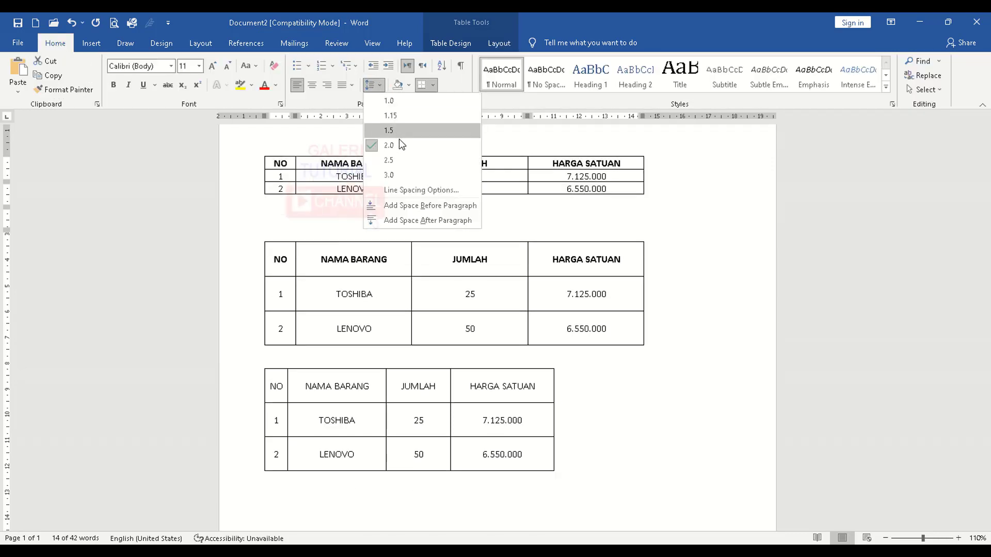
{"action": "left_click", "coordinate": [389, 101]}
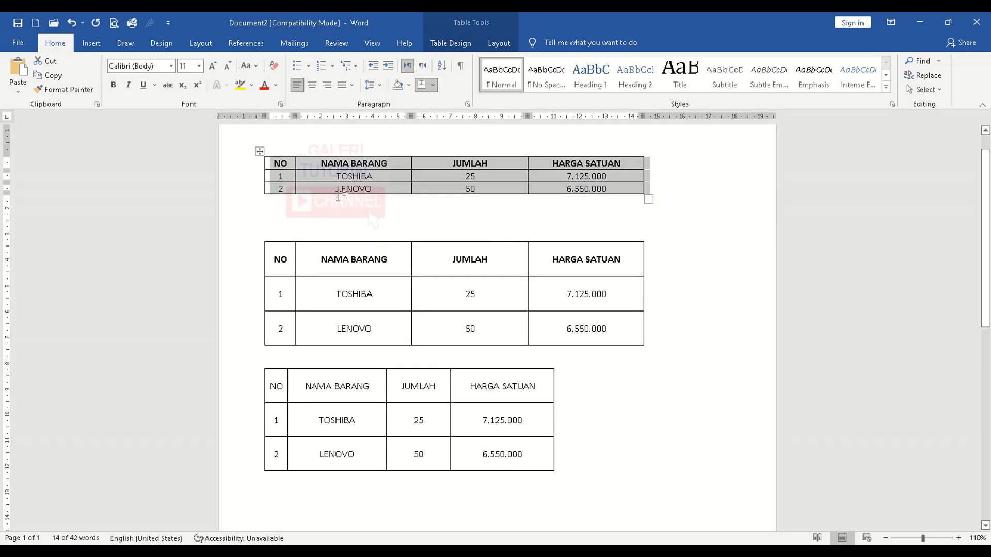
{"action": "left_click", "coordinate": [380, 85]}
{"action": "left_click", "coordinate": [389, 116]}
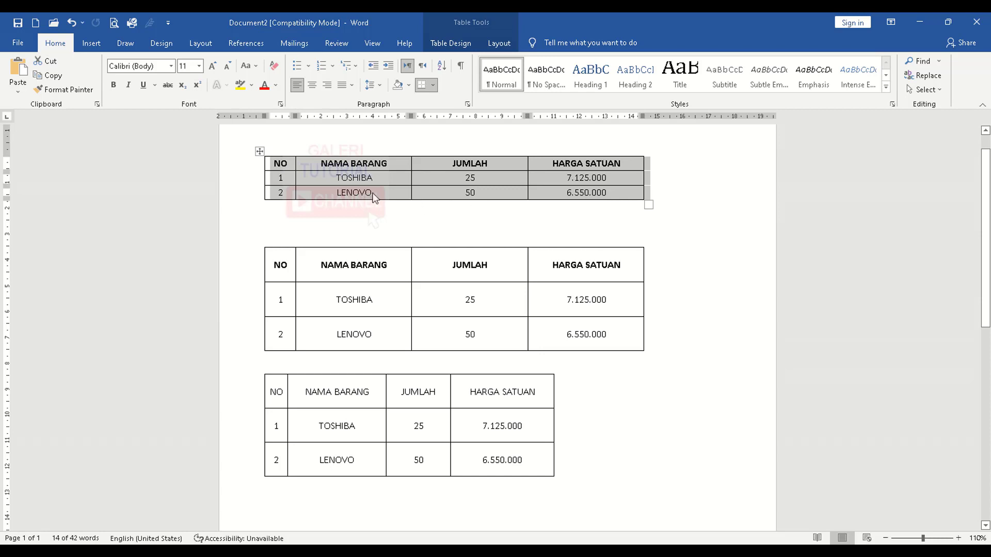
{"action": "key", "text": "ctrl+z"}
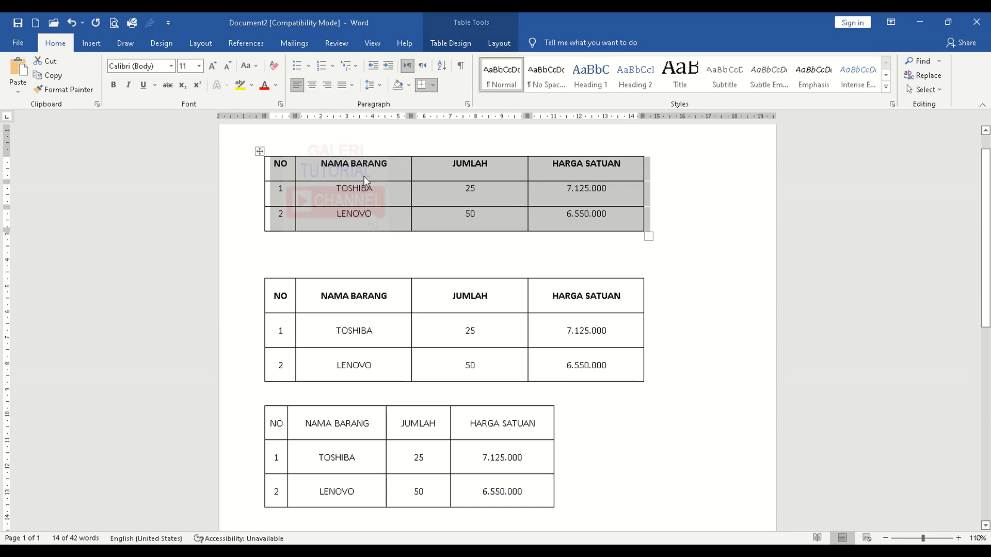
Step: Center the text in all cells of the first table both ways and apply single line spacing to it
{"action": "left_click", "coordinate": [499, 43]}
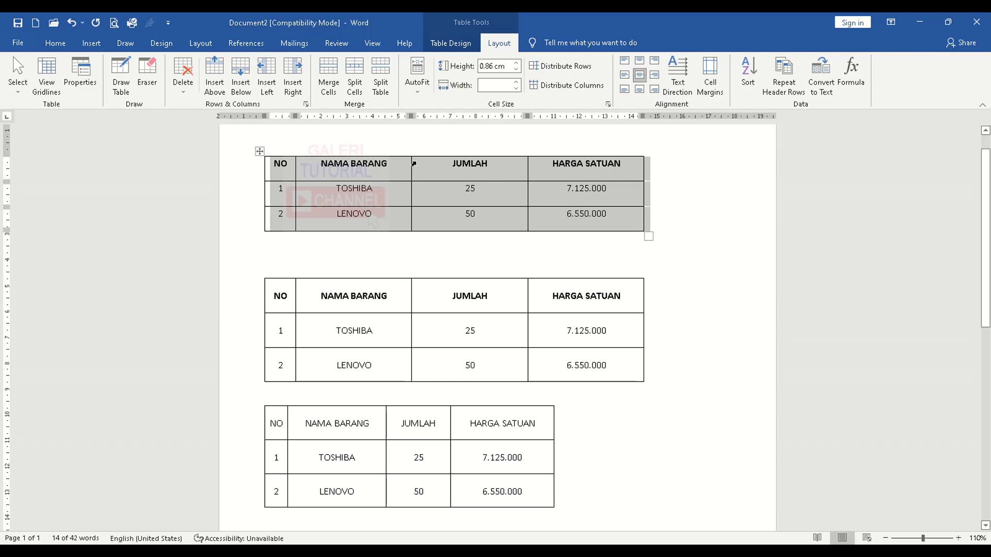
{"action": "left_click", "coordinate": [388, 178]}
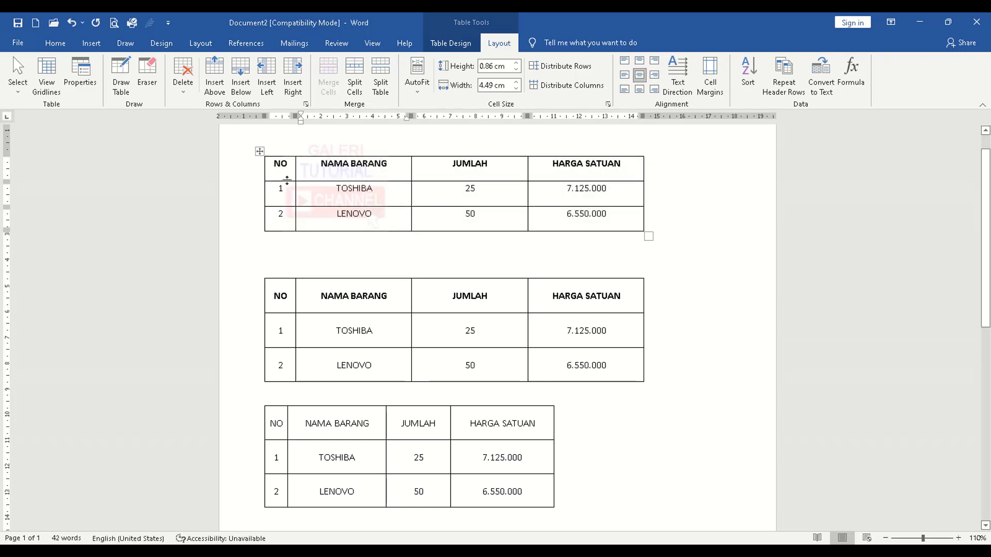
{"action": "left_click", "coordinate": [259, 152]}
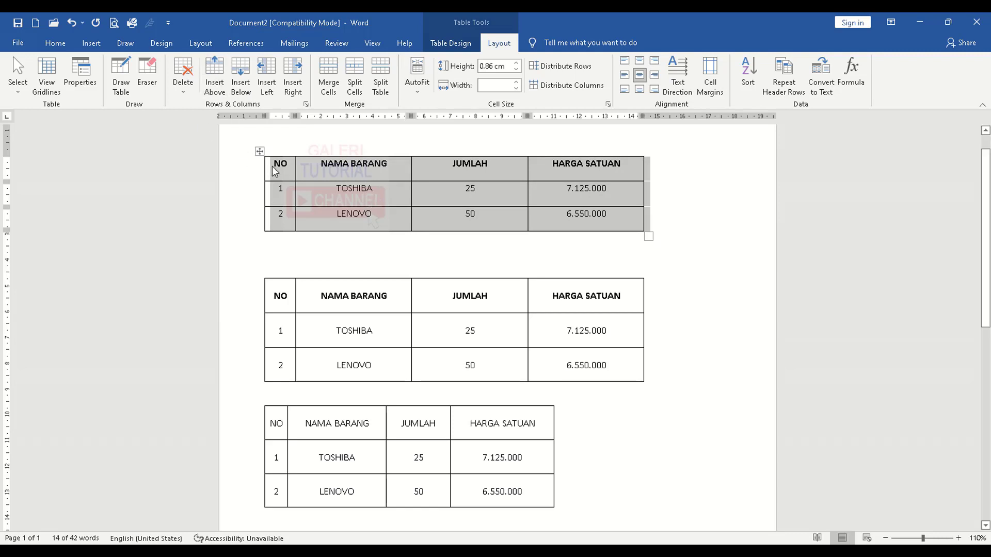
{"action": "left_click", "coordinate": [258, 155]}
{"action": "key", "text": "ctrl+1"}
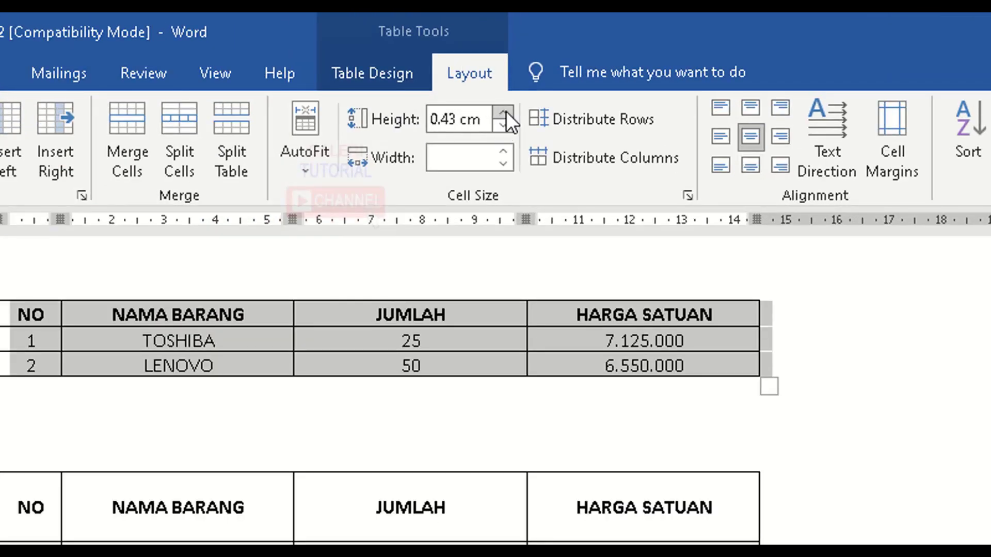
Step: Increase the height of all rows in the first table to 2 cm
{"action": "left_click", "coordinate": [503, 112]}
{"action": "left_click", "coordinate": [503, 113]}
{"action": "left_click", "coordinate": [503, 112]}
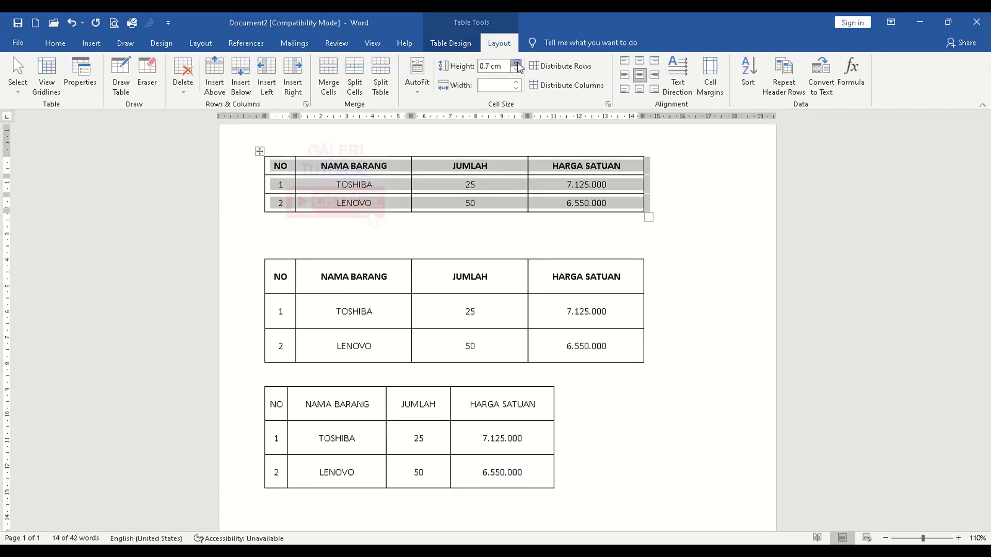
{"action": "left_click", "coordinate": [516, 63]}
{"action": "left_click", "coordinate": [516, 63]}
{"action": "left_click", "coordinate": [516, 63]}
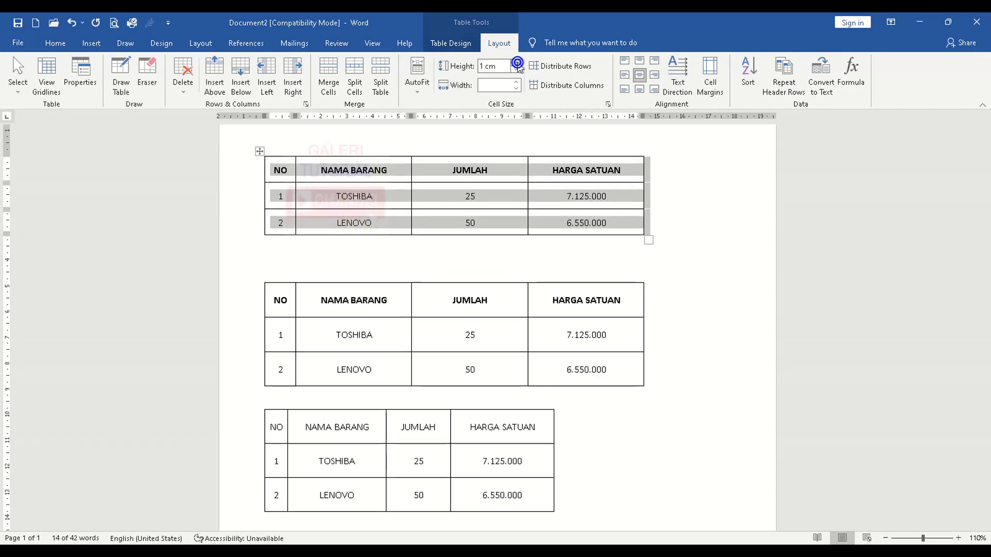
{"action": "left_click", "coordinate": [515, 63]}
{"action": "left_click", "coordinate": [516, 63]}
{"action": "left_click", "coordinate": [516, 63]}
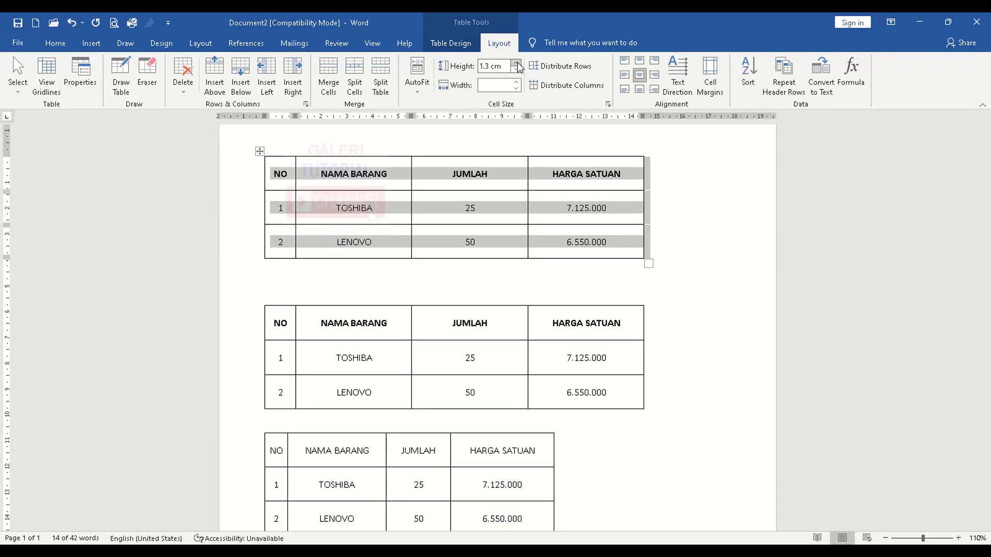
{"action": "left_click", "coordinate": [516, 63]}
{"action": "left_click", "coordinate": [516, 63]}
{"action": "left_click", "coordinate": [515, 63]}
{"action": "left_click", "coordinate": [516, 63]}
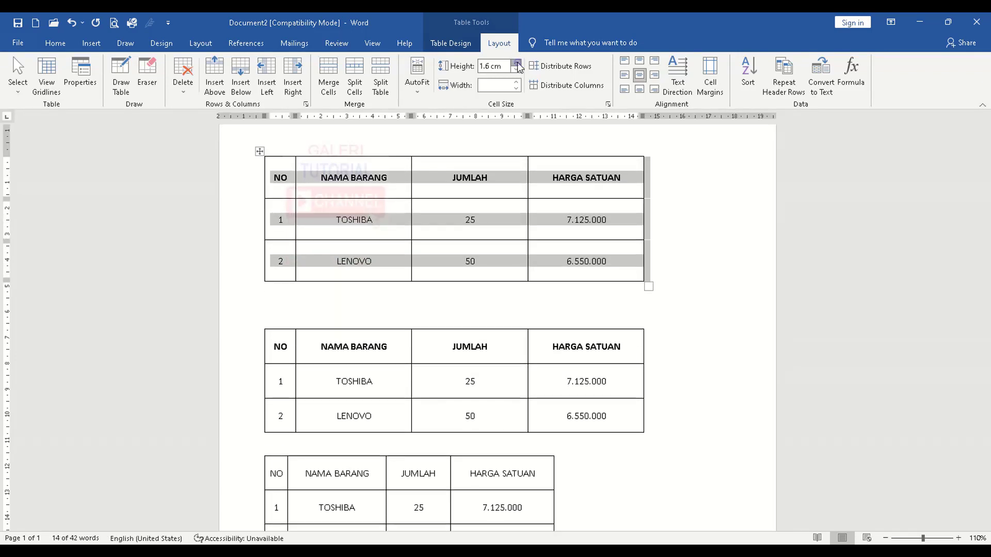
{"action": "left_click", "coordinate": [516, 63]}
{"action": "left_click", "coordinate": [516, 63]}
{"action": "left_click", "coordinate": [516, 63]}
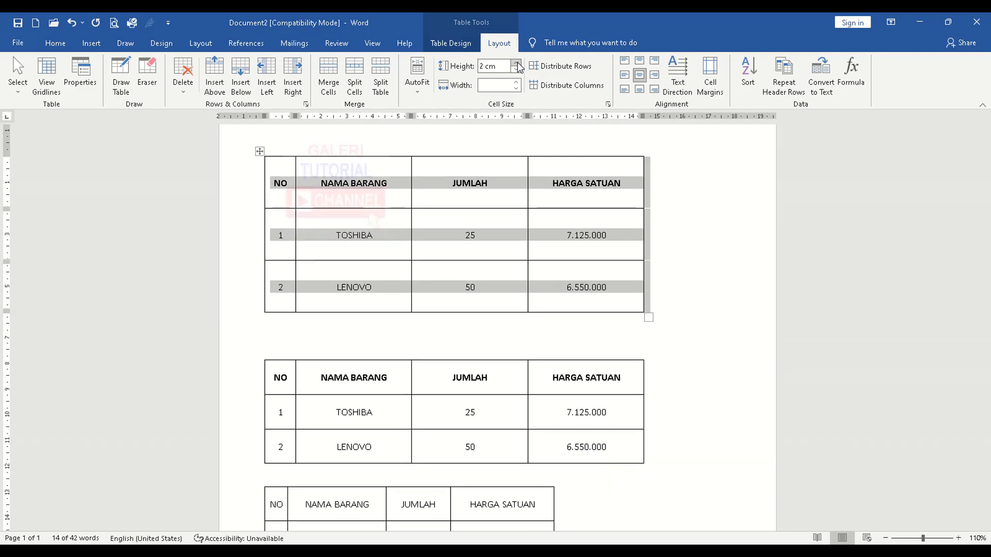
{"action": "left_click", "coordinate": [463, 243]}
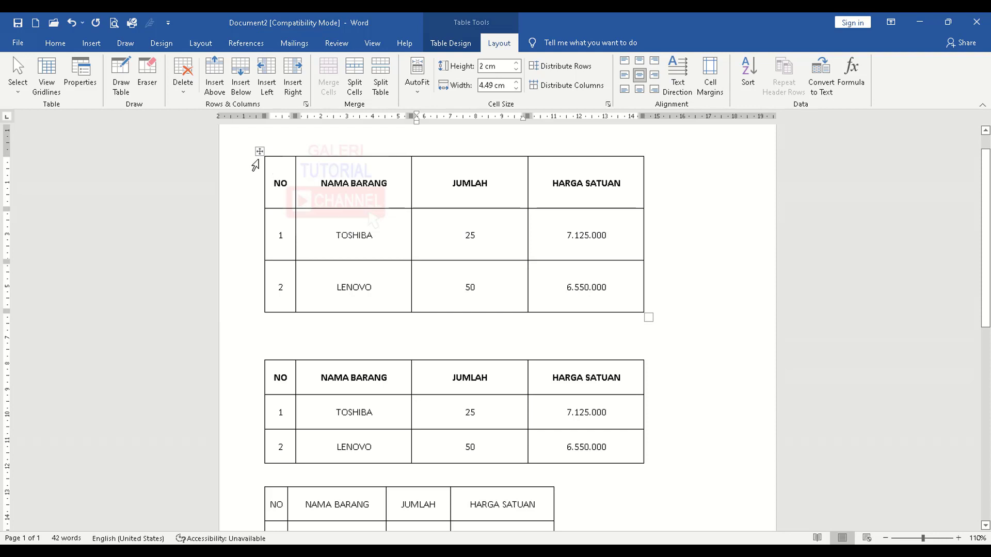
Step: Try top-center and bottom-center alignment on the first table's NAMA BARANG header, and set it back to center
{"action": "left_click", "coordinate": [356, 183]}
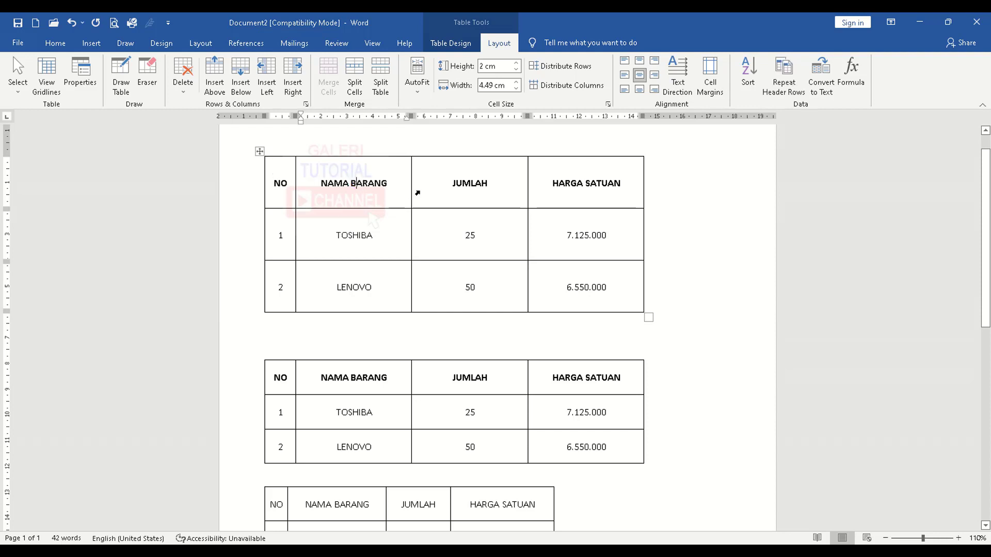
{"action": "left_click", "coordinate": [639, 60]}
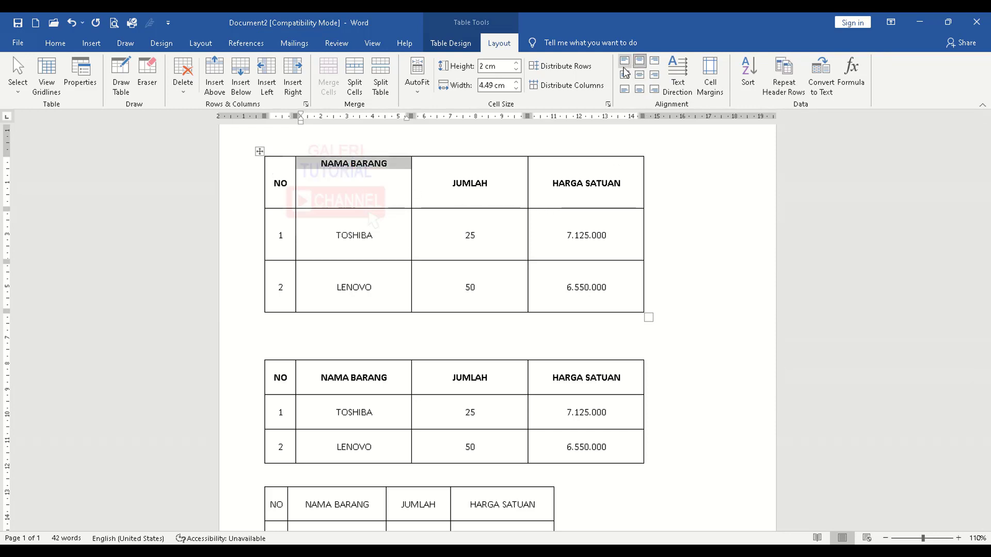
{"action": "left_click", "coordinate": [639, 75]}
{"action": "left_click", "coordinate": [639, 90]}
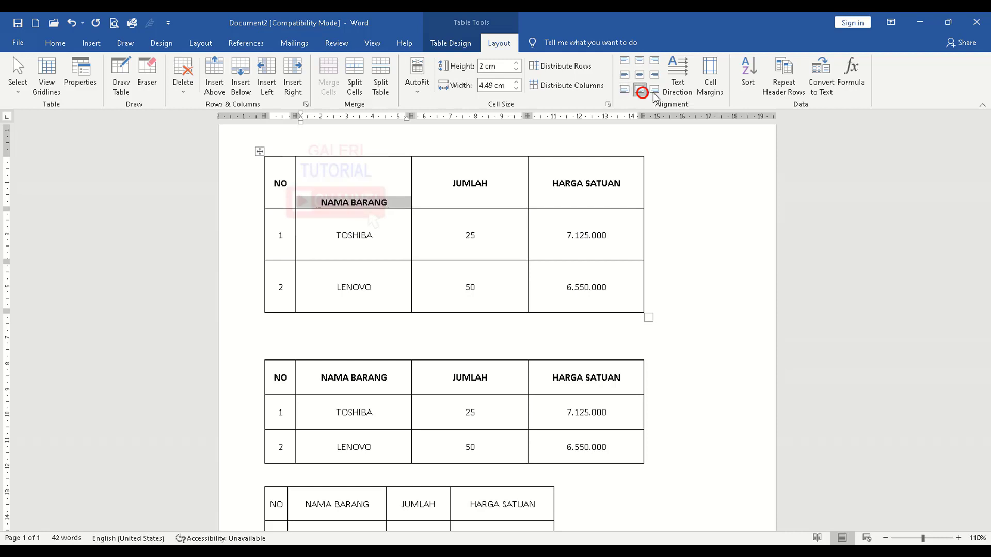
{"action": "left_click", "coordinate": [639, 75]}
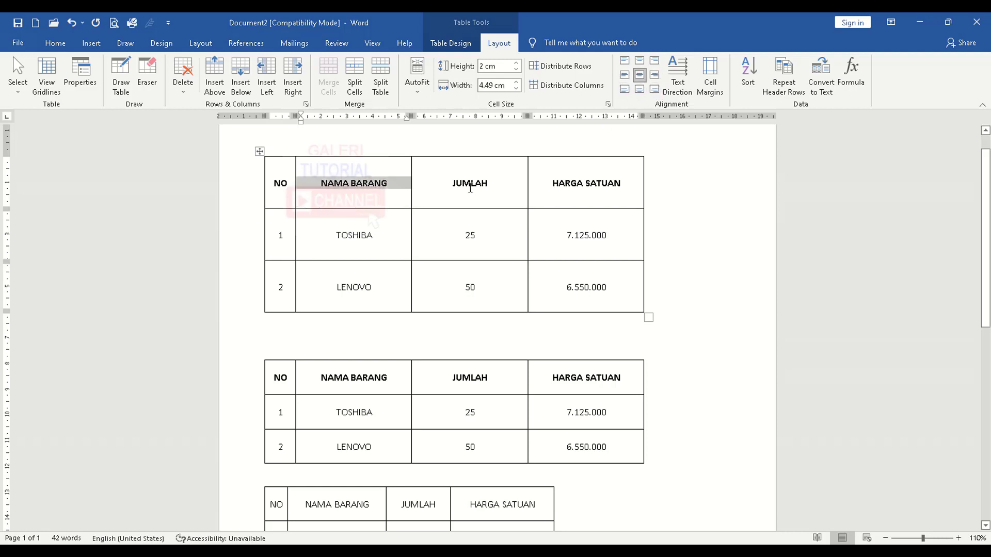
Step: In the first table, align the JUMLAH header center right, and the HARGA SATUAN header and TOSHIBA cell center left
{"action": "left_click", "coordinate": [458, 186]}
{"action": "left_click", "coordinate": [654, 75]}
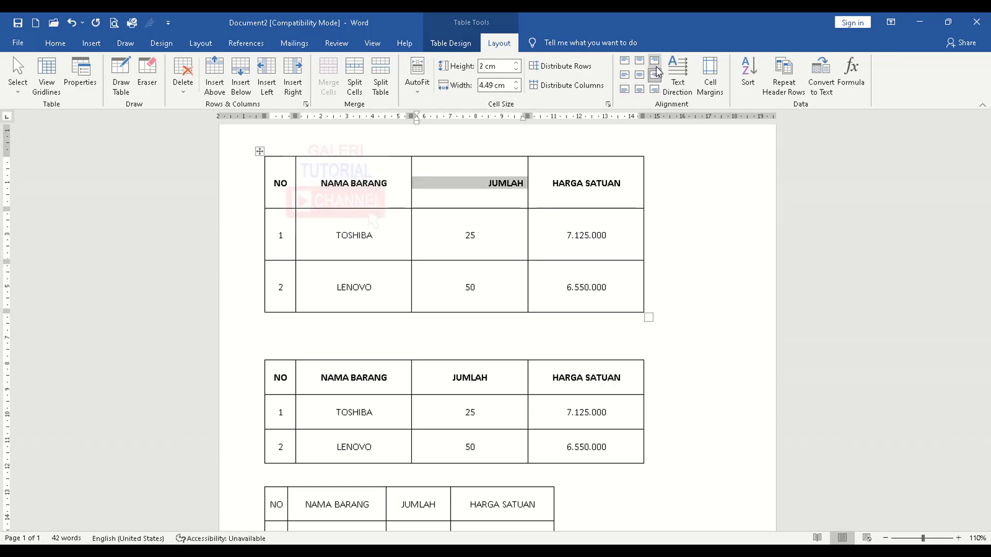
{"action": "left_click", "coordinate": [602, 171]}
{"action": "left_click", "coordinate": [624, 75]}
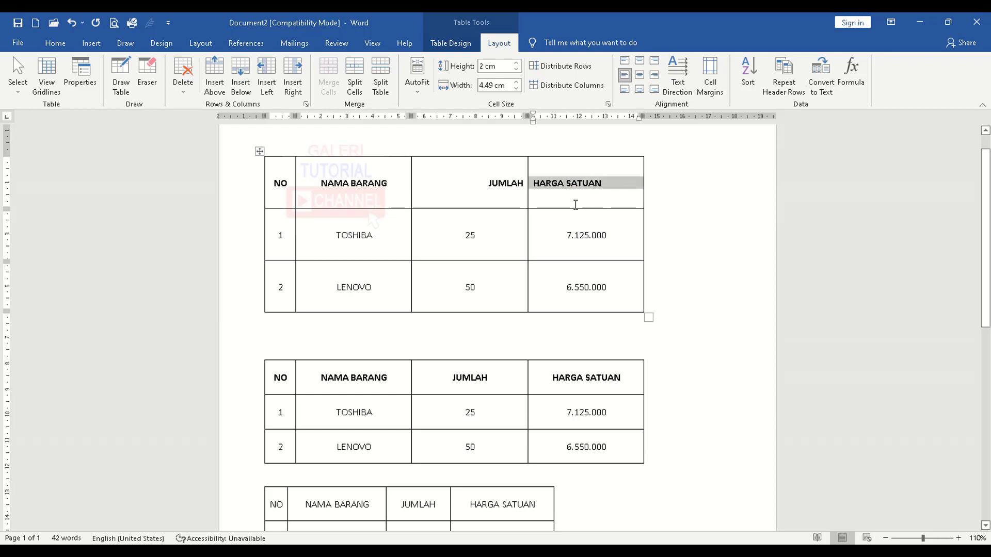
{"action": "left_click", "coordinate": [342, 235]}
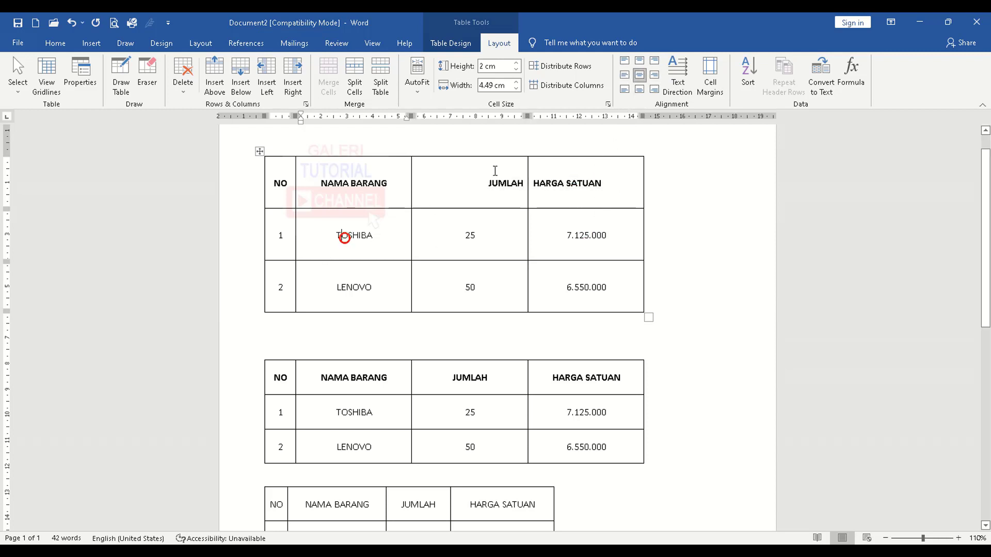
{"action": "left_click", "coordinate": [624, 75]}
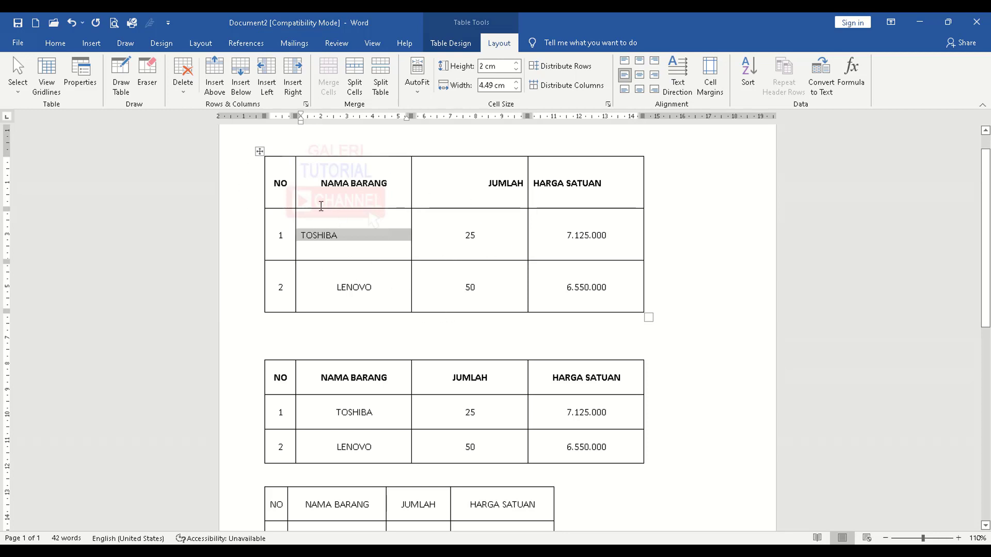
Step: Reduce the height of all rows in the first table to 1 cm
{"action": "left_click", "coordinate": [260, 151]}
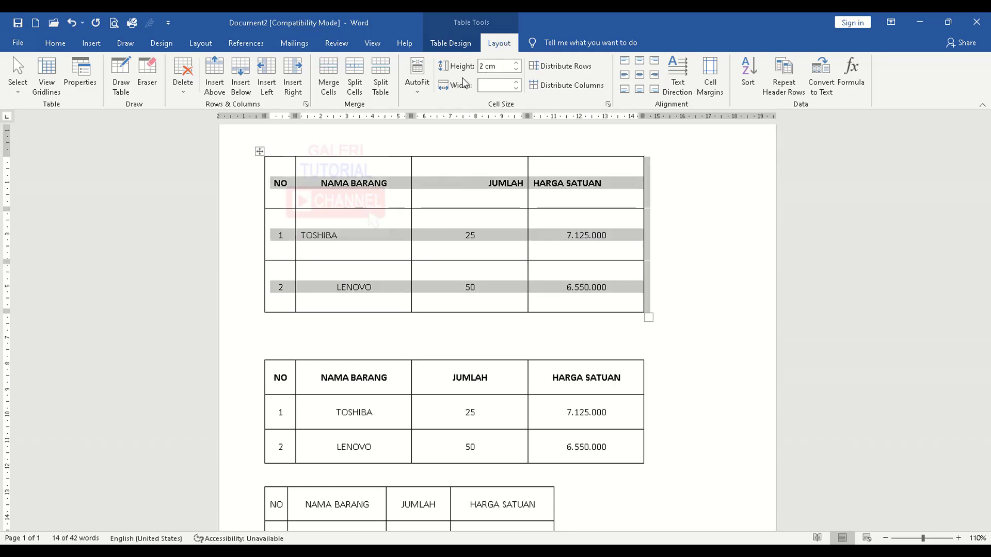
{"action": "left_click", "coordinate": [516, 69]}
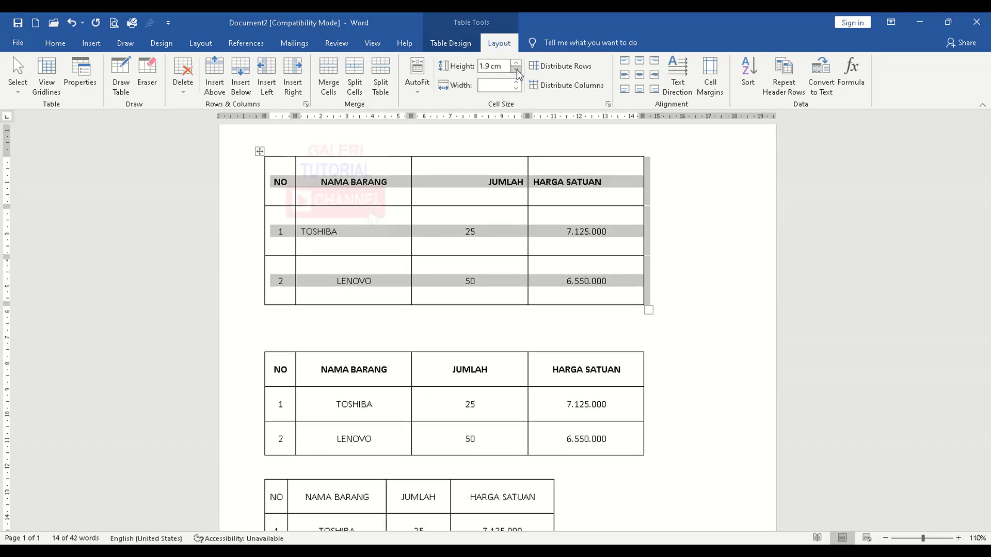
{"action": "left_click", "coordinate": [516, 70]}
{"action": "left_click", "coordinate": [516, 70]}
{"action": "left_click", "coordinate": [516, 70]}
{"action": "left_click", "coordinate": [516, 70]}
{"action": "left_click", "coordinate": [515, 69]}
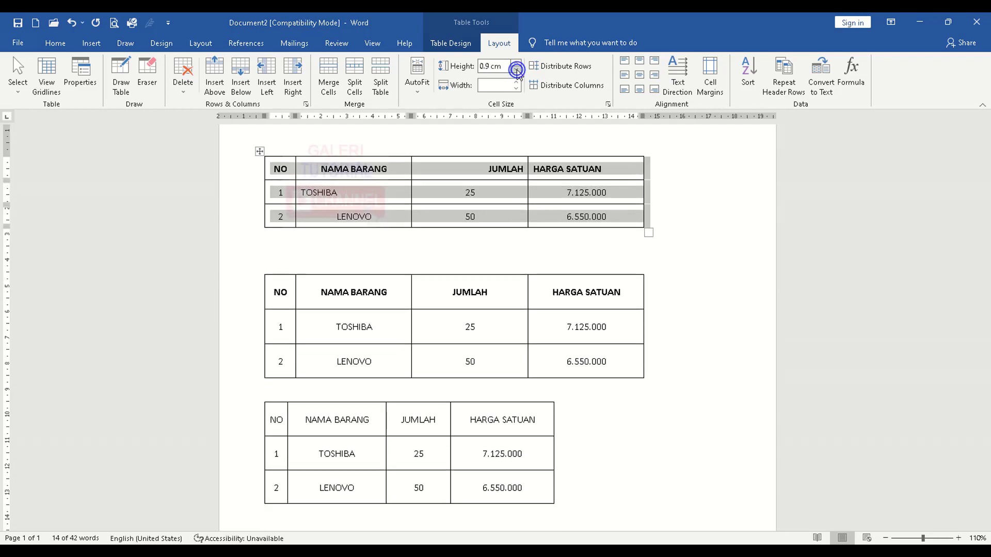
Step: Reduce the first table's header row height to 0.1 cm and add an empty line below the NAMA BARANG text
{"action": "left_click", "coordinate": [390, 177]}
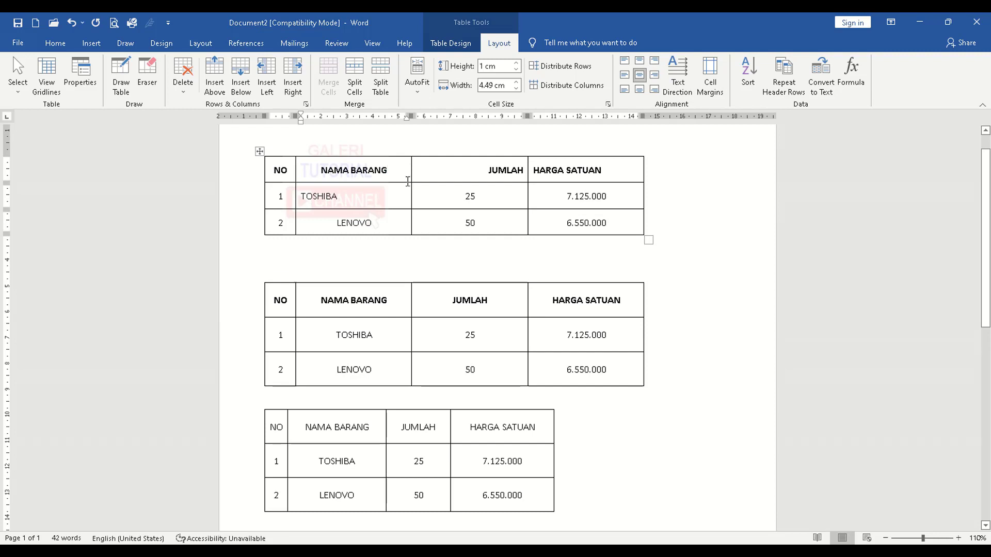
{"action": "left_click", "coordinate": [516, 69]}
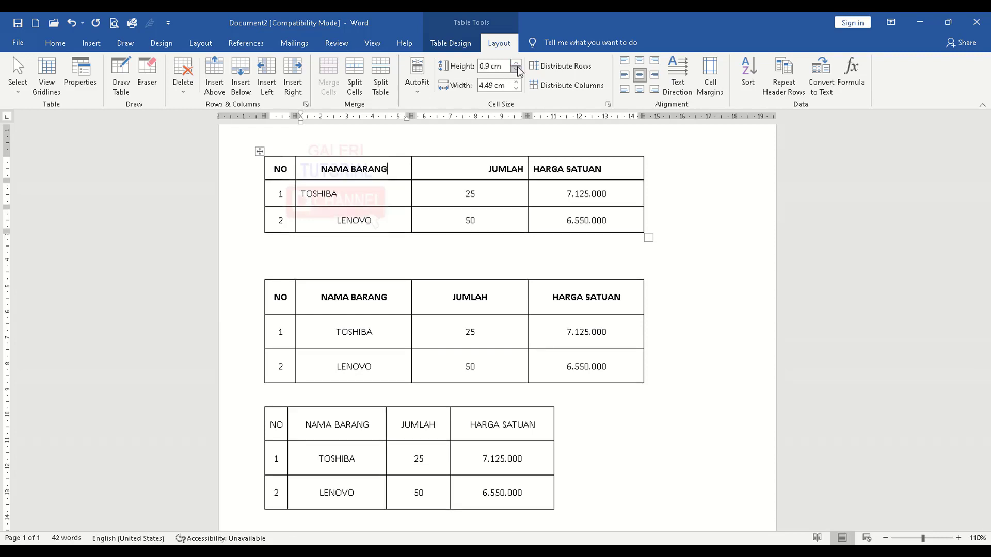
{"action": "left_click", "coordinate": [516, 69]}
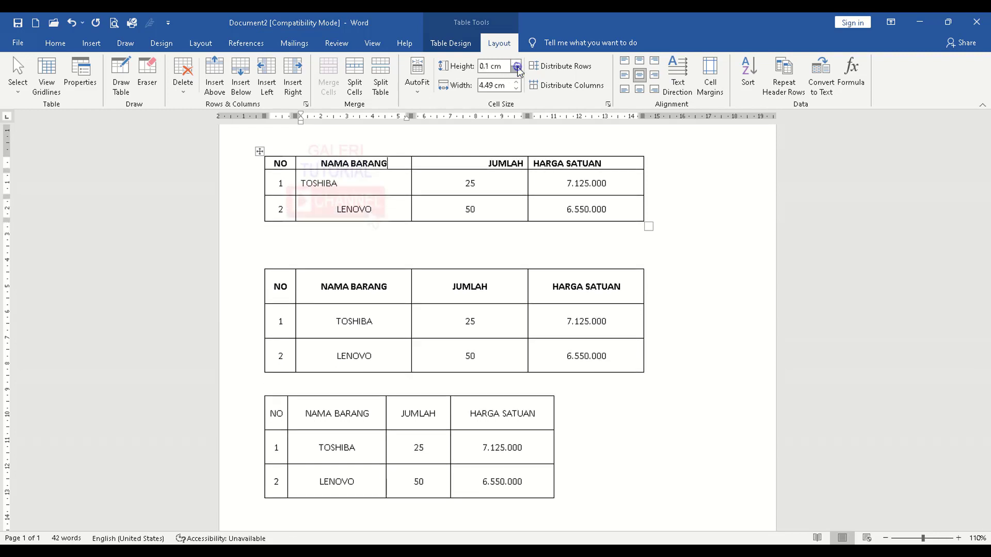
{"action": "left_click", "coordinate": [387, 164]}
{"action": "key", "text": "Return"}
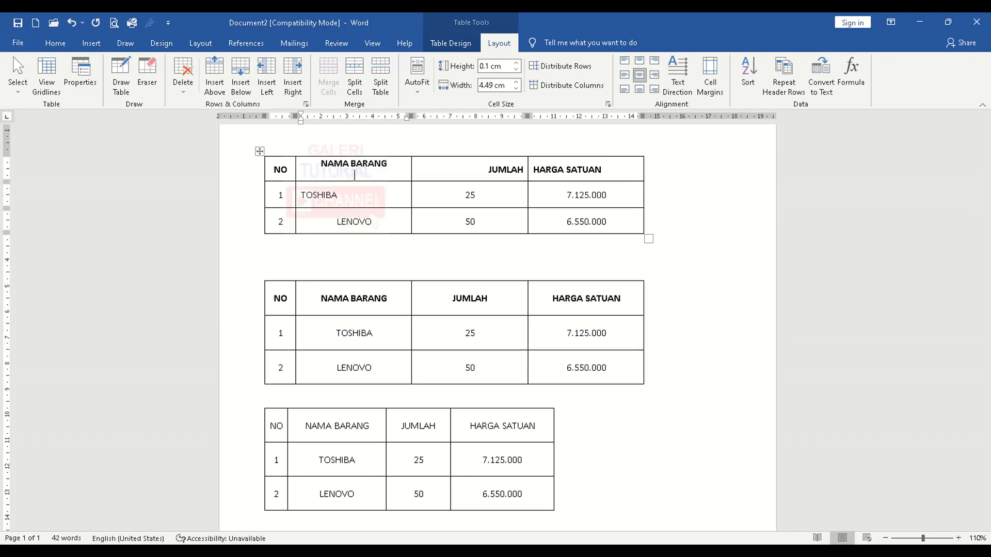
Step: Align the first table's NAMA BARANG header center left and delete the empty line below its text
{"action": "left_click", "coordinate": [486, 177]}
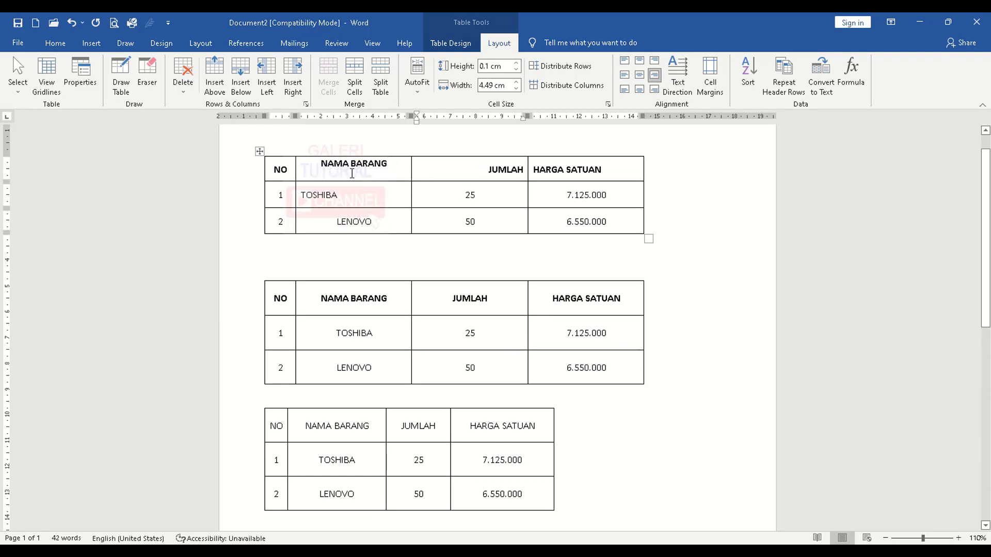
{"action": "left_click", "coordinate": [312, 175]}
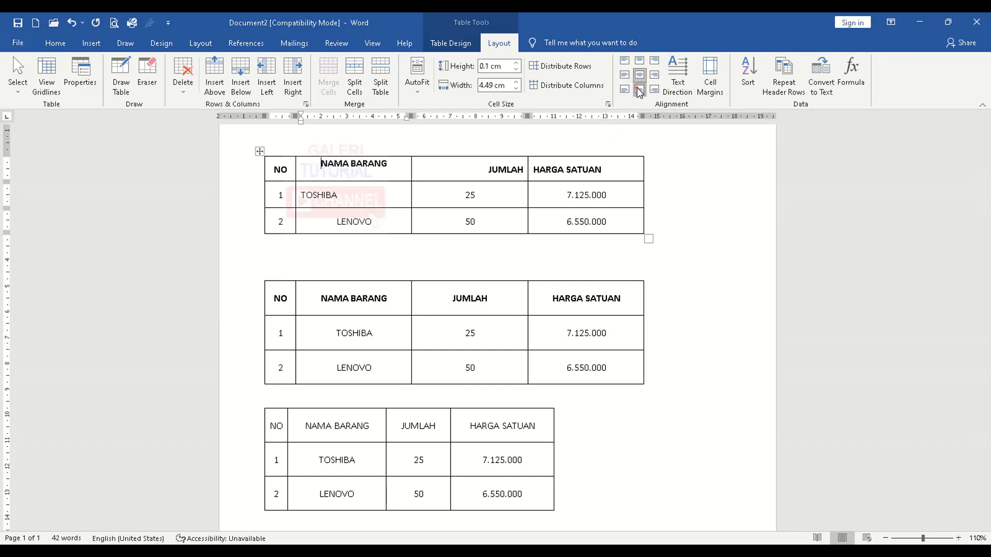
{"action": "left_click", "coordinate": [625, 75]}
{"action": "left_click", "coordinate": [391, 171]}
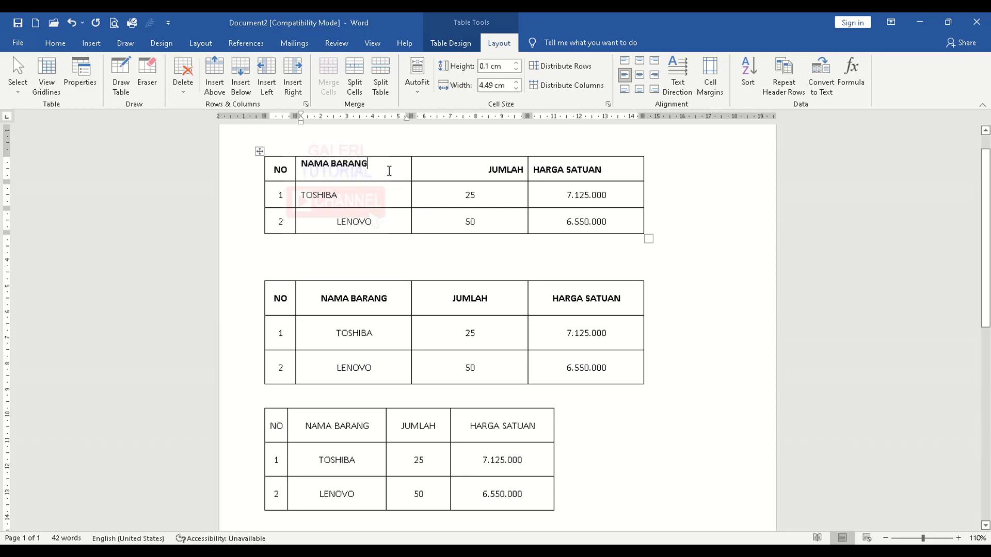
{"action": "key", "text": "BackSpace"}
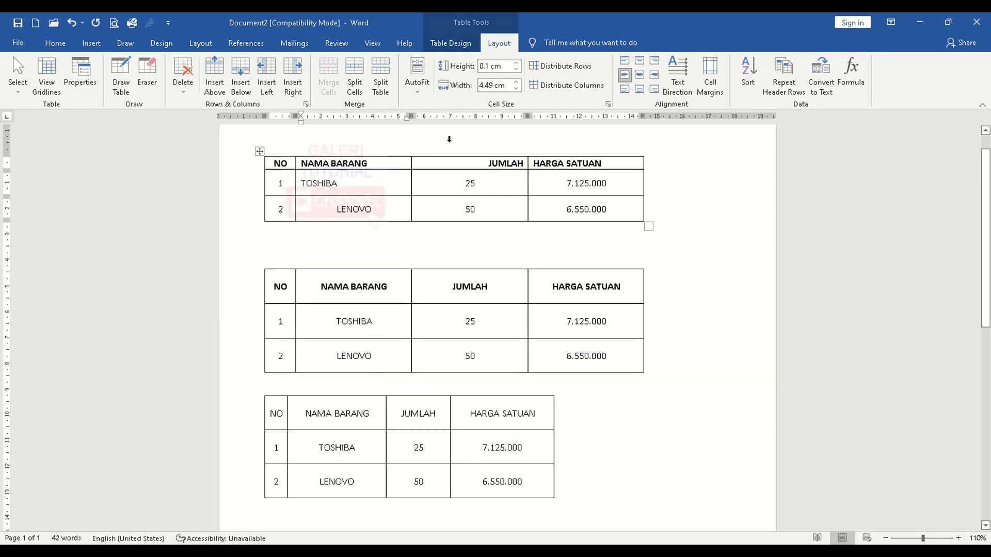
Step: Increase the height of the first table's header row to 1.7 cm
{"action": "left_click", "coordinate": [515, 63]}
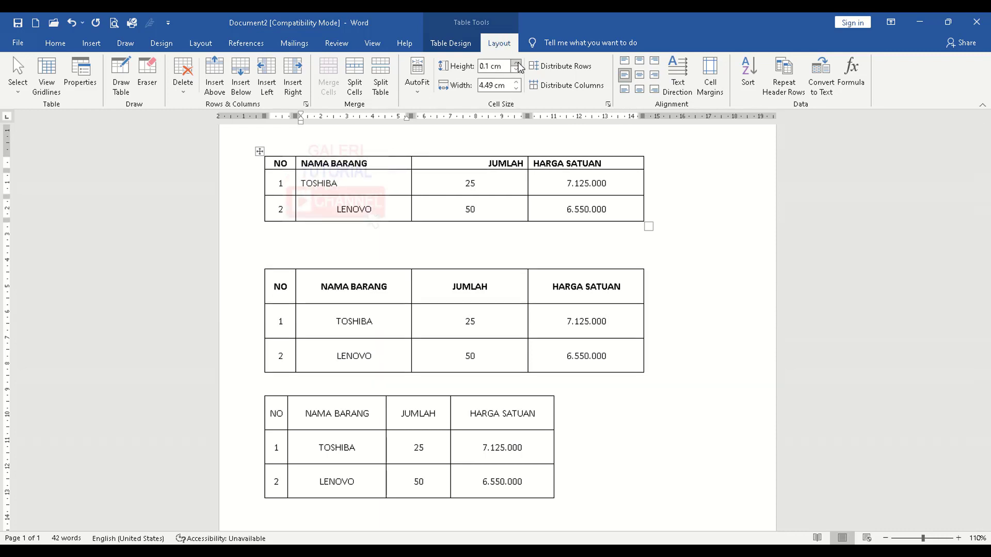
{"action": "left_click", "coordinate": [516, 63]}
{"action": "left_click", "coordinate": [515, 63]}
{"action": "left_click", "coordinate": [515, 63]}
{"action": "left_click", "coordinate": [516, 63]}
{"action": "left_click", "coordinate": [516, 63]}
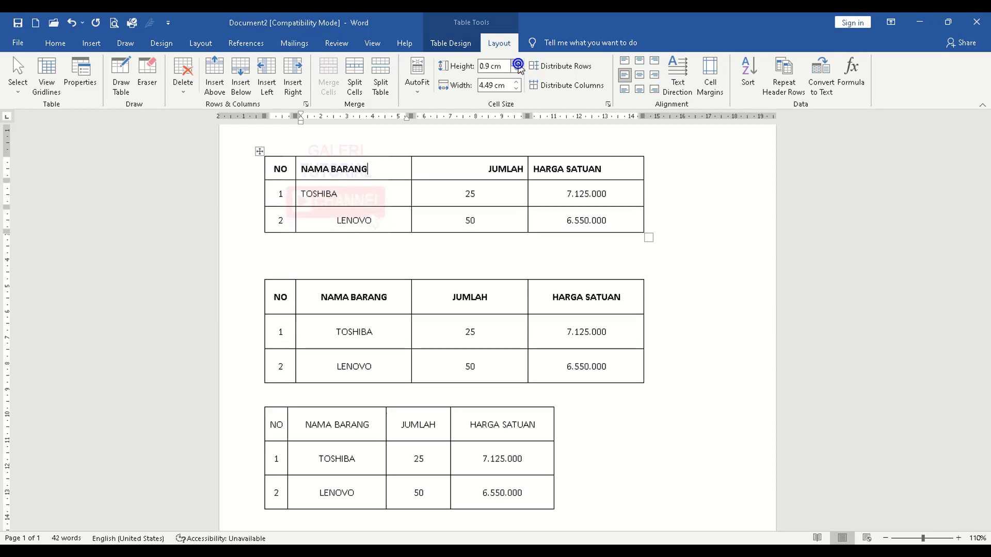
{"action": "left_click", "coordinate": [516, 63]}
{"action": "left_click", "coordinate": [516, 63]}
{"action": "left_click", "coordinate": [516, 63]}
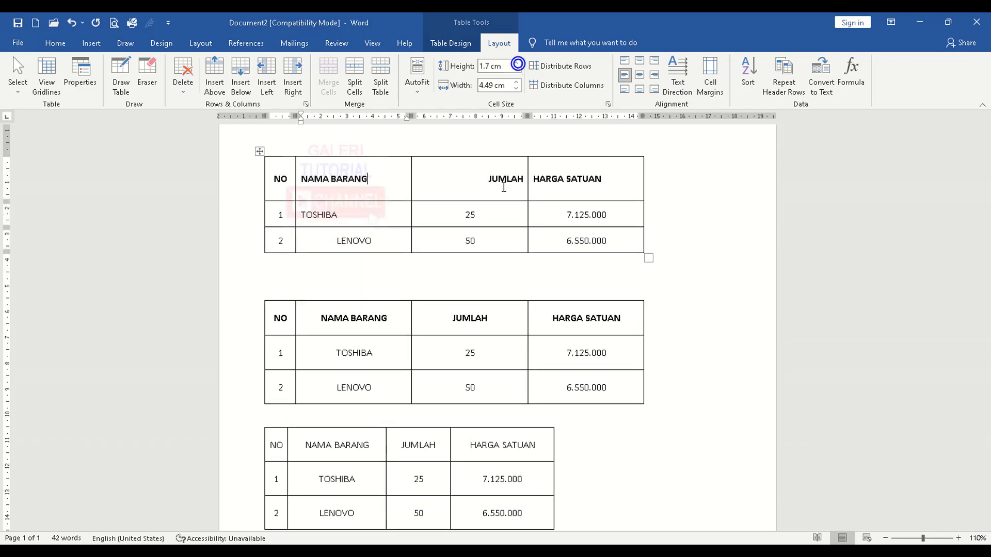
Step: Try different alignments on all cells of the second table, ending with top left
{"action": "left_click", "coordinate": [474, 319]}
{"action": "scroll", "coordinate": [366, 222], "scroll_direction": "down", "scroll_amount": 2}
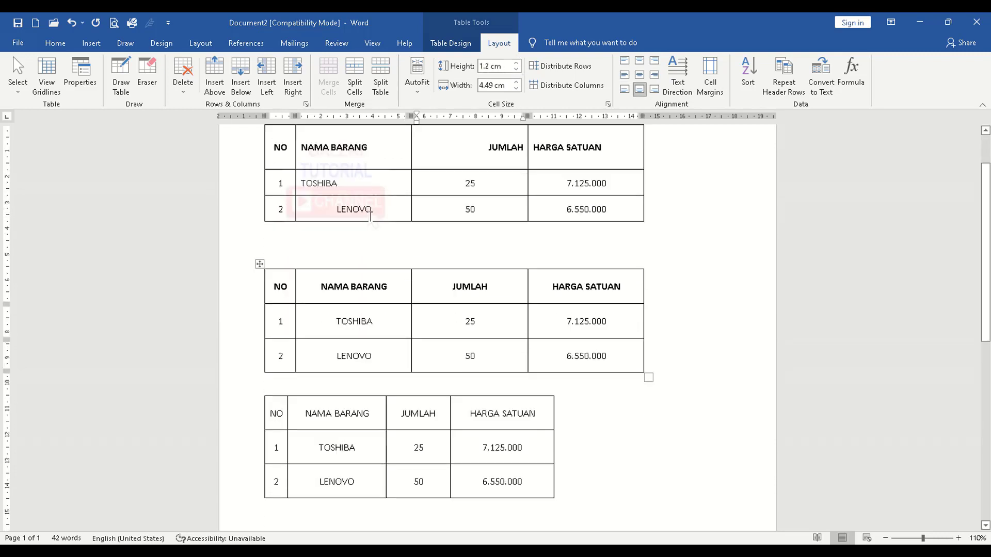
{"action": "left_click", "coordinate": [319, 256]}
{"action": "left_click", "coordinate": [374, 261]}
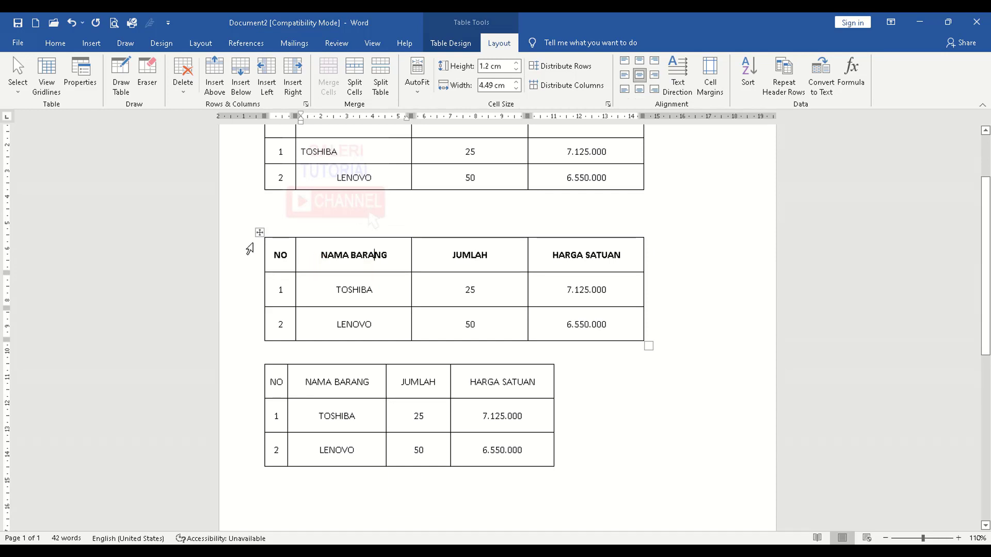
{"action": "left_click", "coordinate": [260, 232]}
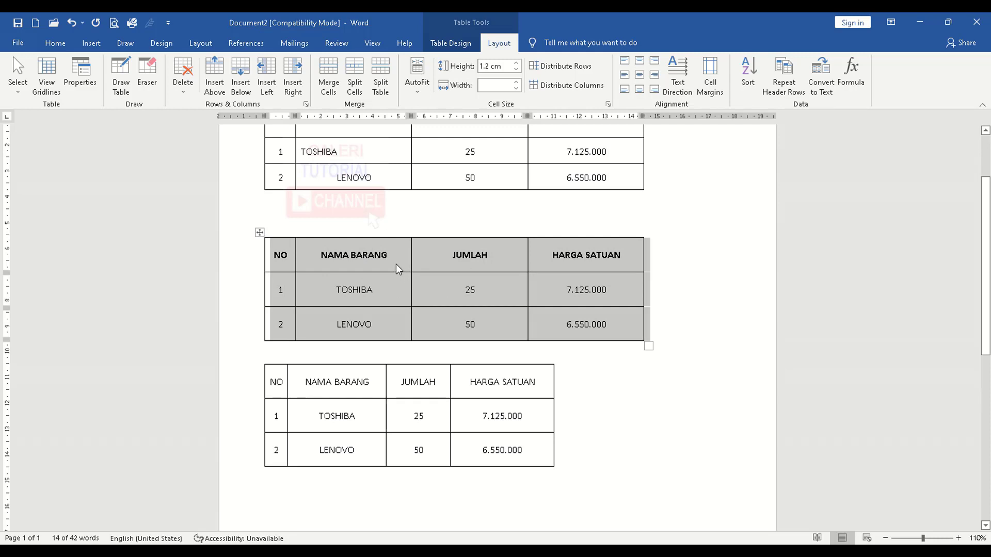
{"action": "left_click", "coordinate": [625, 75]}
{"action": "left_click", "coordinate": [654, 75]}
{"action": "left_click", "coordinate": [640, 74]}
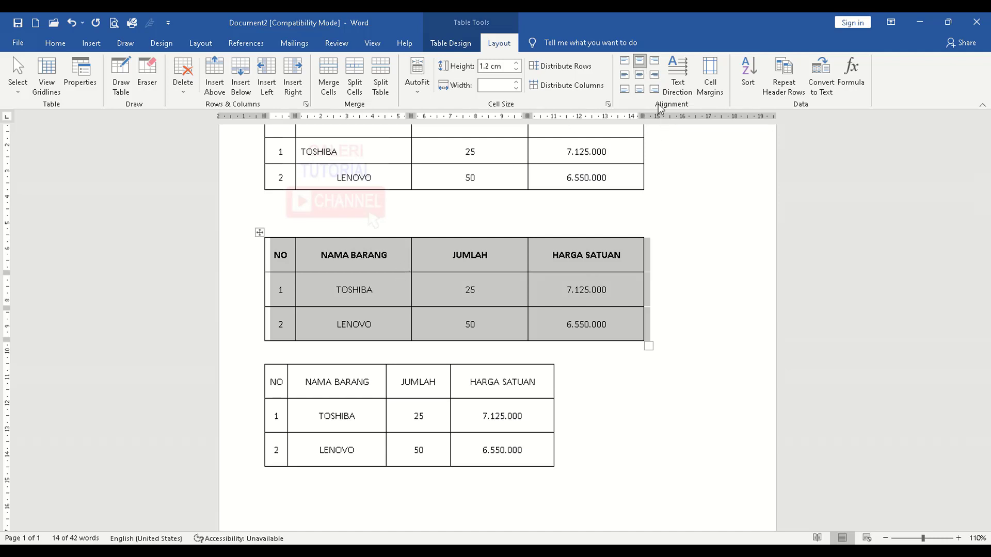
{"action": "left_click", "coordinate": [624, 74]}
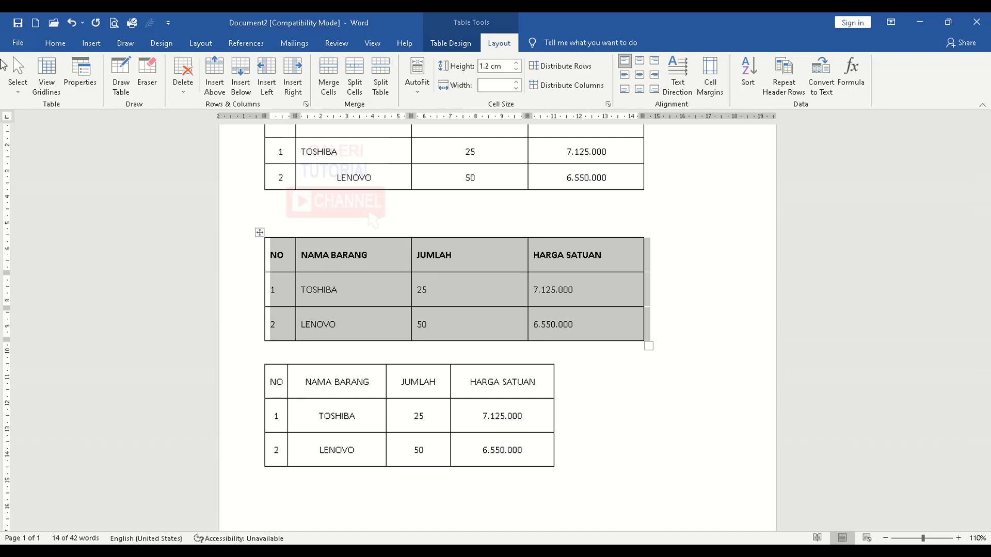
Step: Apply 1.0 line spacing to all text in the second table
{"action": "left_click", "coordinate": [56, 44]}
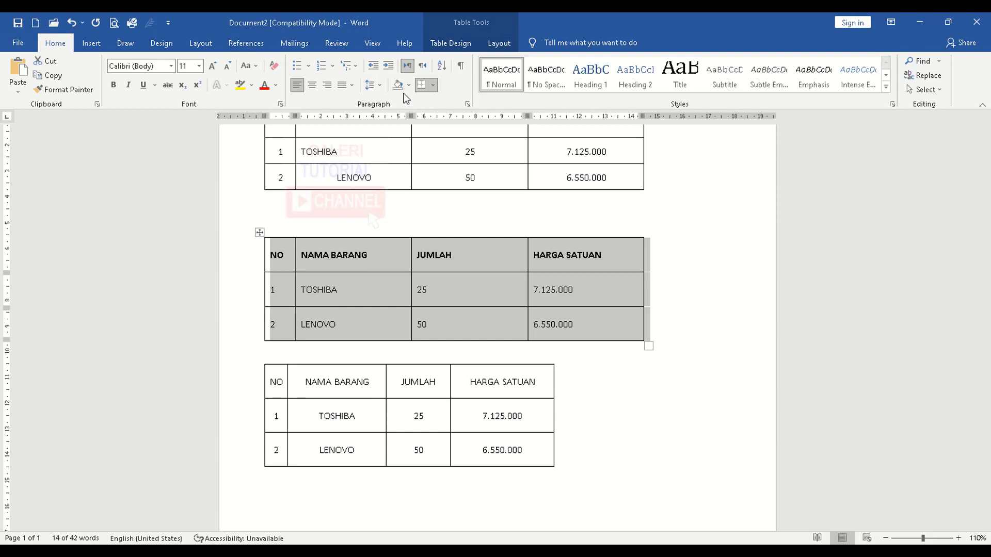
{"action": "left_click", "coordinate": [379, 85]}
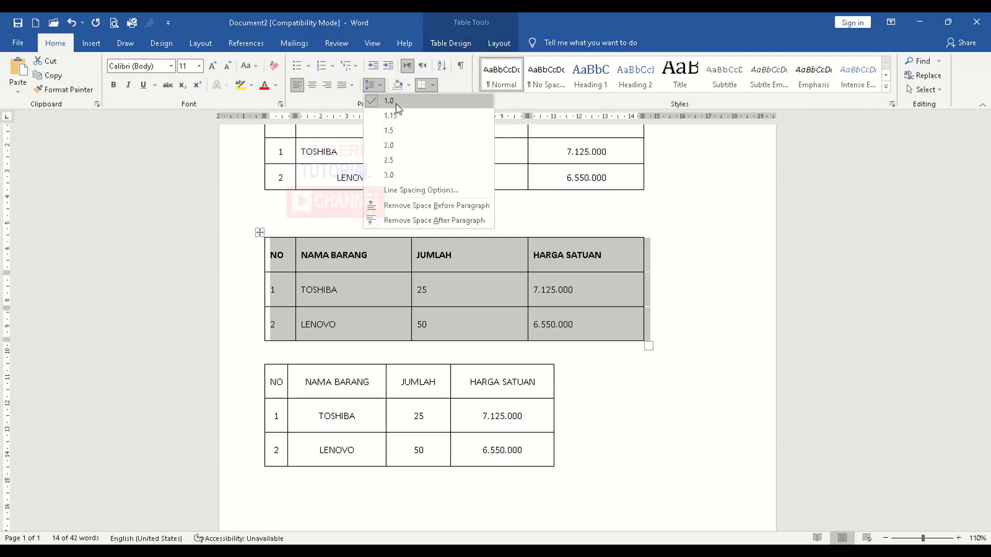
{"action": "left_click", "coordinate": [393, 103]}
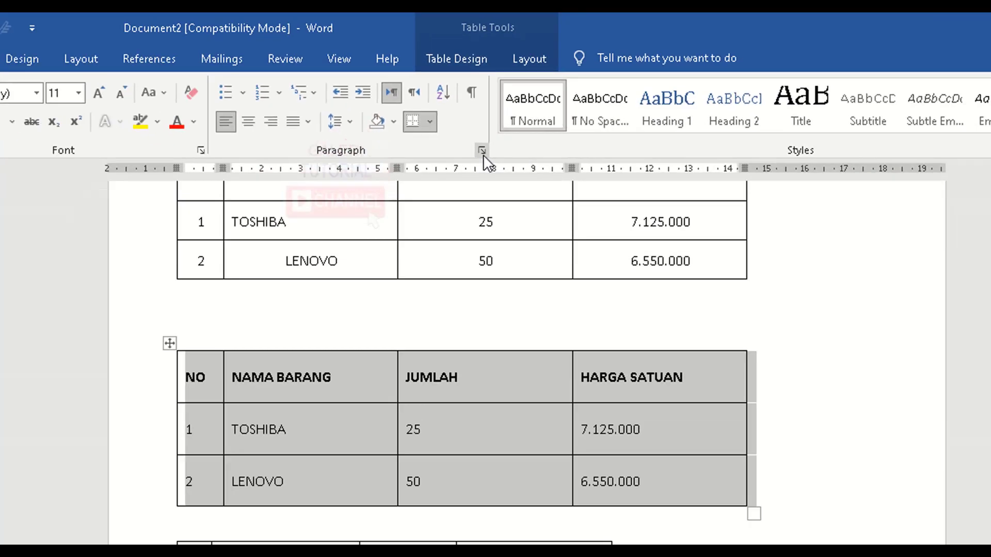
Step: Set the paragraph spacing before and after to 0 pt for the whole second table
{"action": "left_click", "coordinate": [495, 197]}
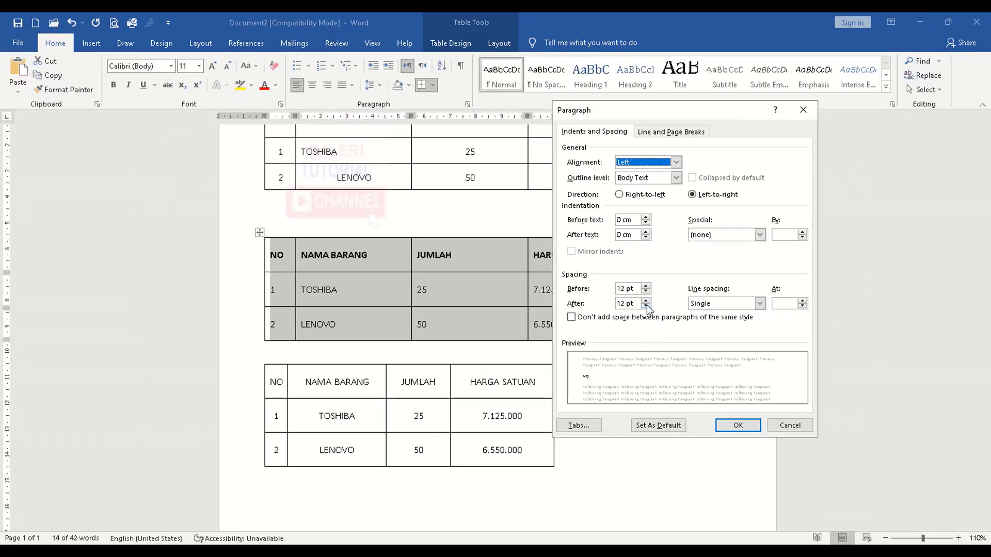
{"action": "key", "text": "alt+Down"}
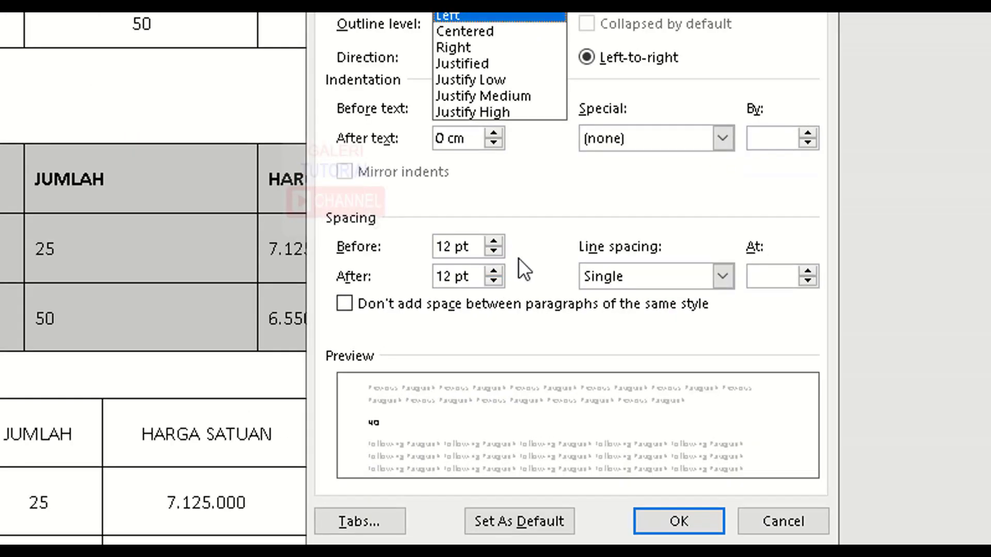
{"action": "left_click", "coordinate": [530, 208]}
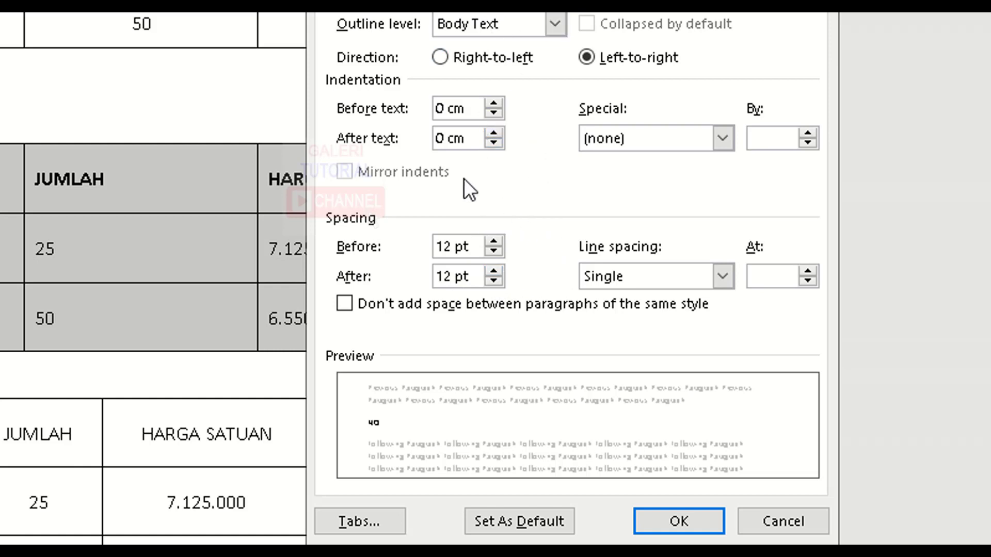
{"action": "left_click", "coordinate": [494, 251]}
{"action": "left_click", "coordinate": [494, 251]}
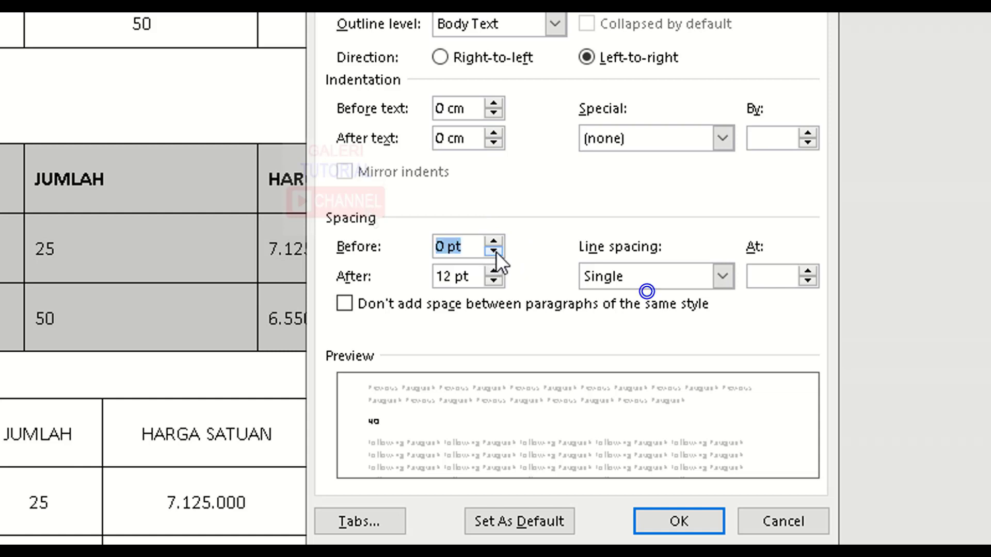
{"action": "key", "text": "Tab"}
{"action": "left_click", "coordinate": [493, 280]}
{"action": "left_click", "coordinate": [493, 281]}
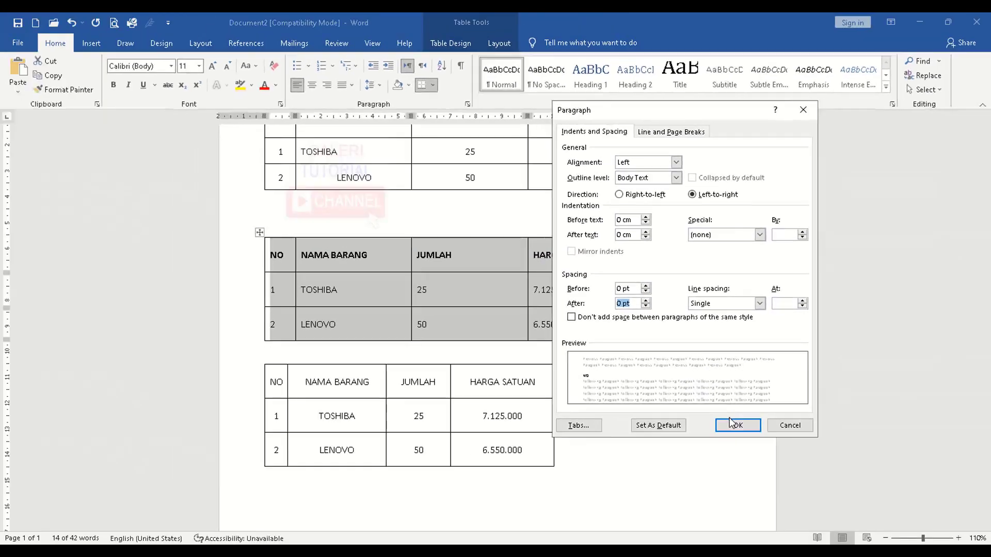
{"action": "left_click", "coordinate": [678, 521]}
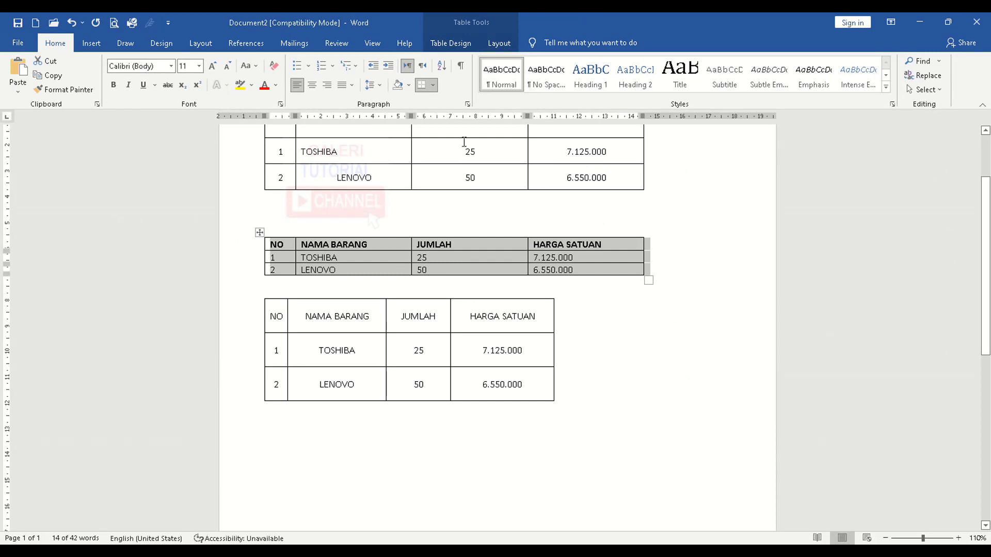
Step: Set the second table's paragraph spacing to 6 pt before and 6 pt after
{"action": "left_click", "coordinate": [467, 104]}
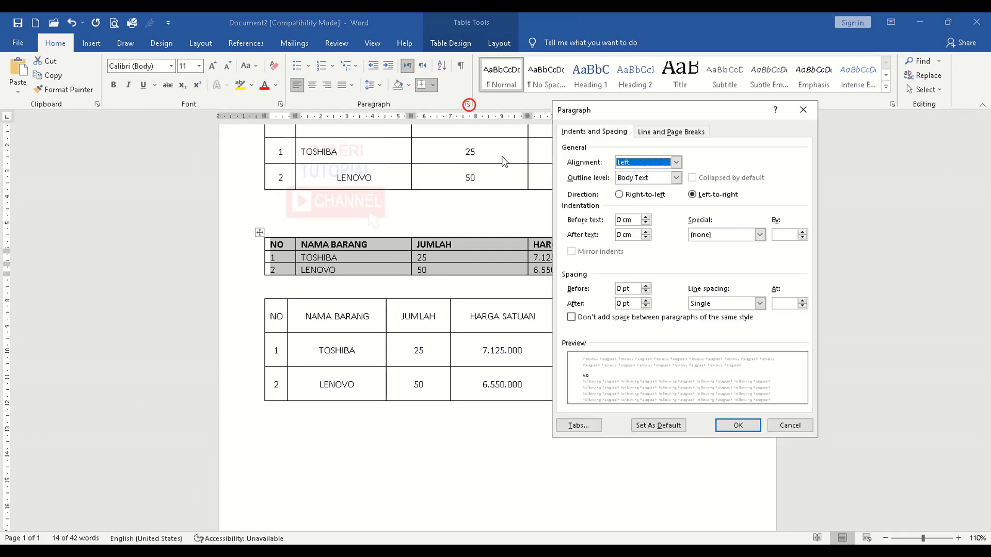
{"action": "left_click", "coordinate": [646, 287]}
{"action": "left_click", "coordinate": [645, 301]}
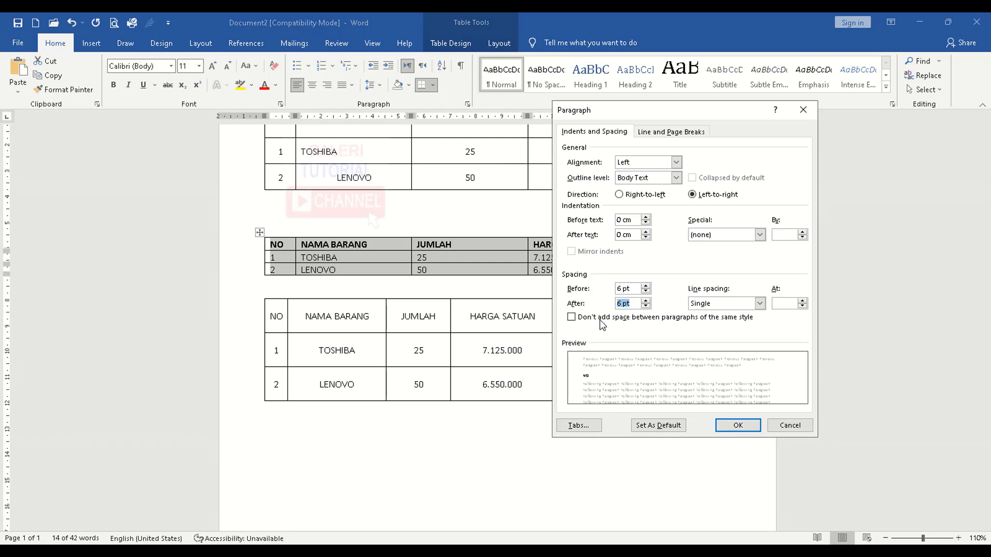
{"action": "left_click", "coordinate": [739, 425]}
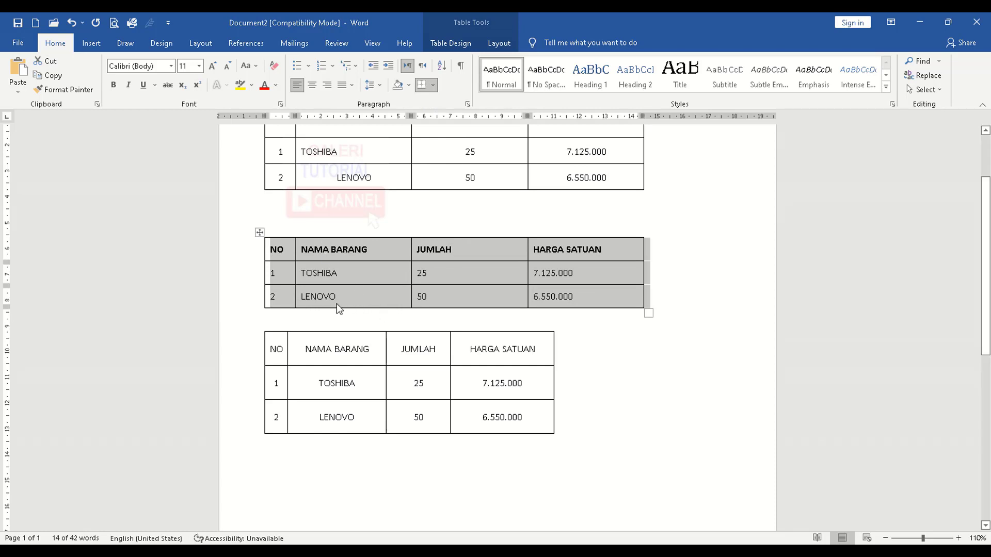
{"action": "left_click", "coordinate": [379, 297]}
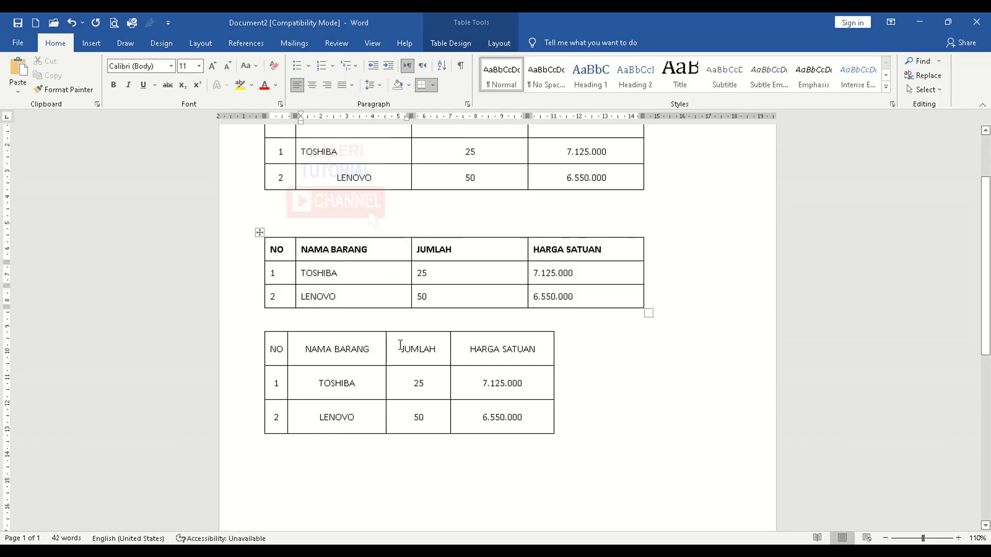
Step: Try top, center-left and bottom alignments on all cells of the third table, and set them back to center
{"action": "left_click", "coordinate": [335, 349]}
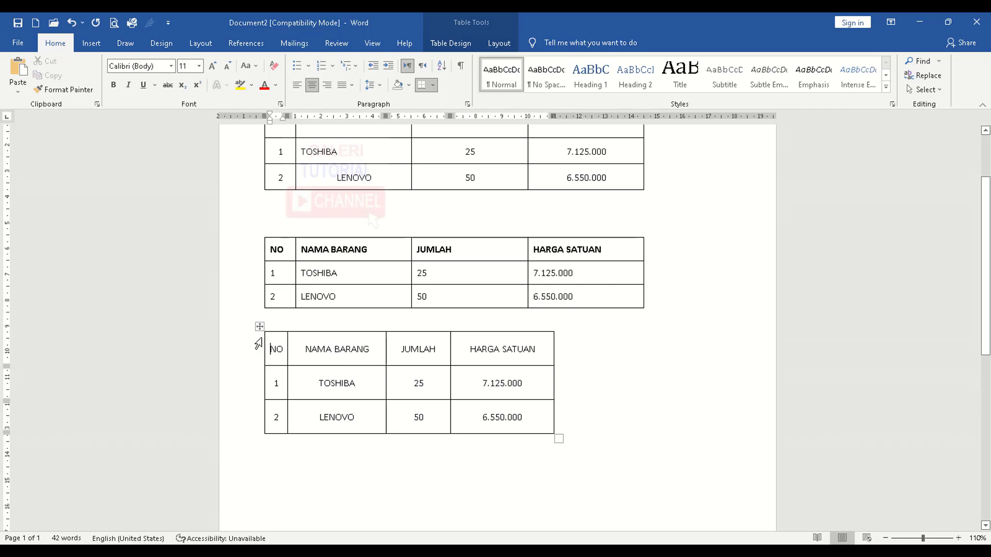
{"action": "left_click", "coordinate": [259, 327]}
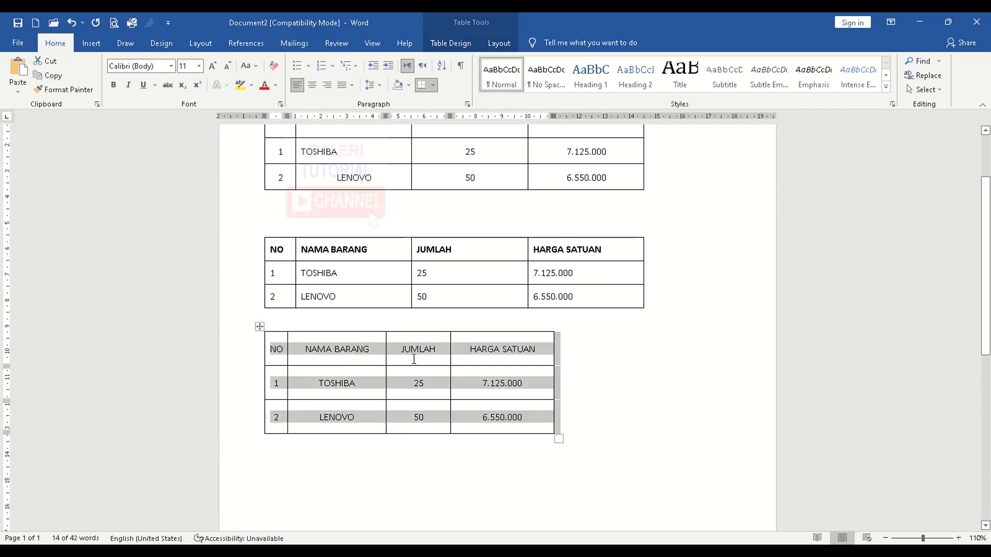
{"action": "left_click", "coordinate": [496, 43]}
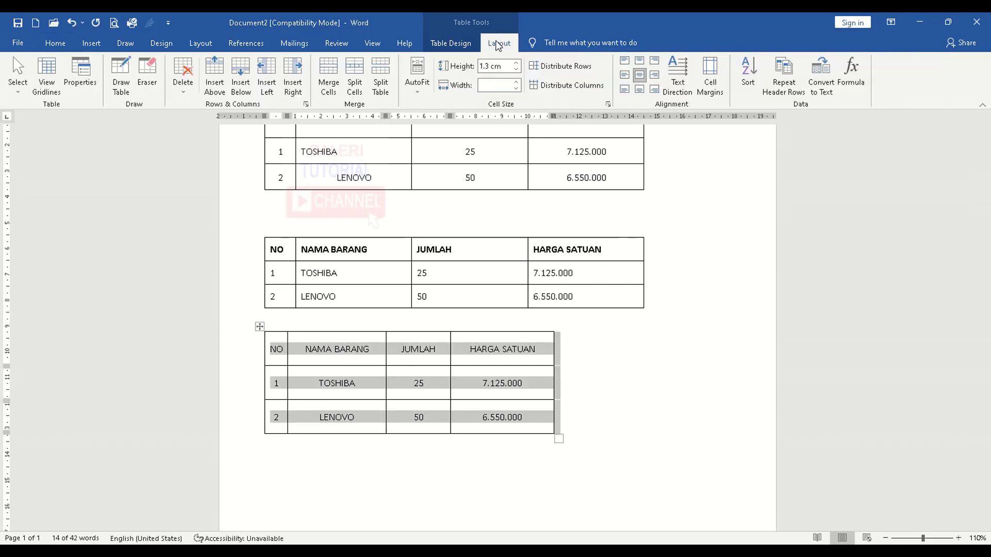
{"action": "left_click", "coordinate": [639, 61]}
{"action": "left_click", "coordinate": [624, 61]}
{"action": "left_click", "coordinate": [623, 75]}
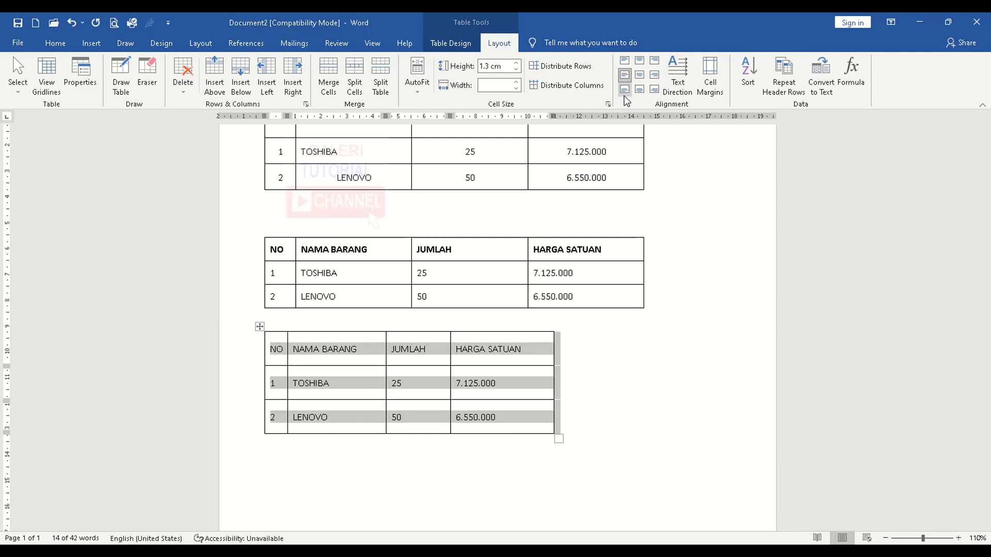
{"action": "left_click", "coordinate": [624, 89]}
{"action": "left_click", "coordinate": [639, 89]}
{"action": "left_click", "coordinate": [653, 90]}
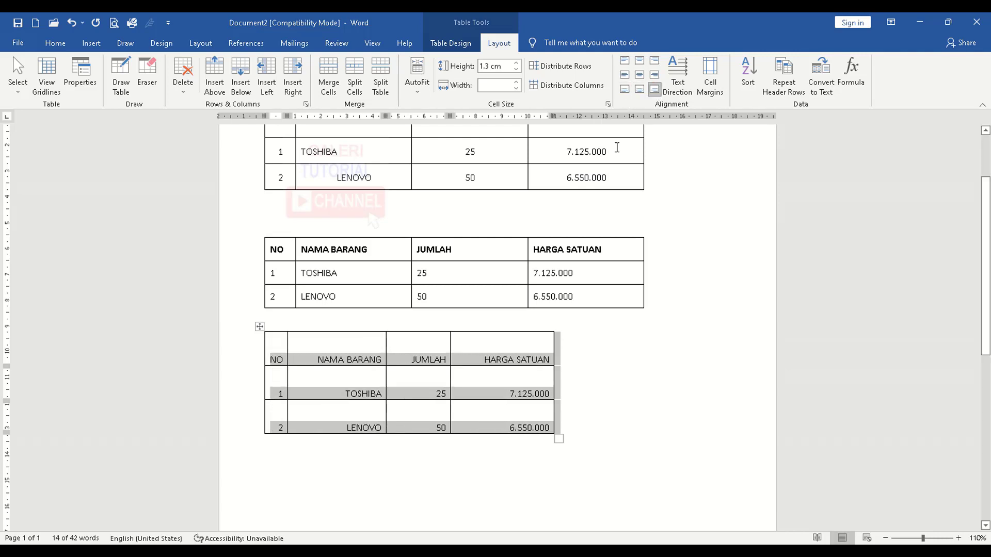
{"action": "left_click", "coordinate": [640, 75]}
{"action": "scroll", "coordinate": [557, 269], "scroll_direction": "up", "scroll_amount": 2}
{"action": "scroll", "coordinate": [557, 269], "scroll_direction": "up", "scroll_amount": 1}
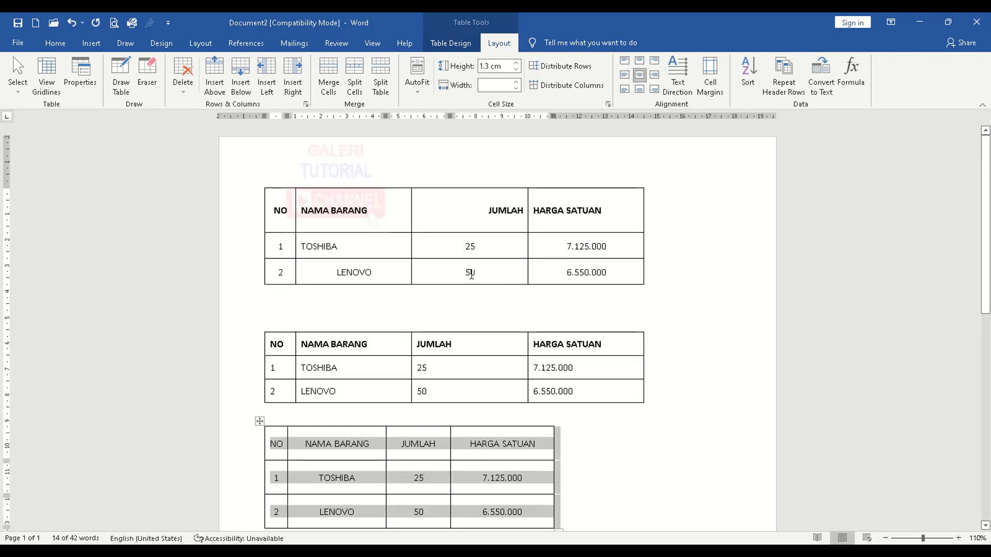